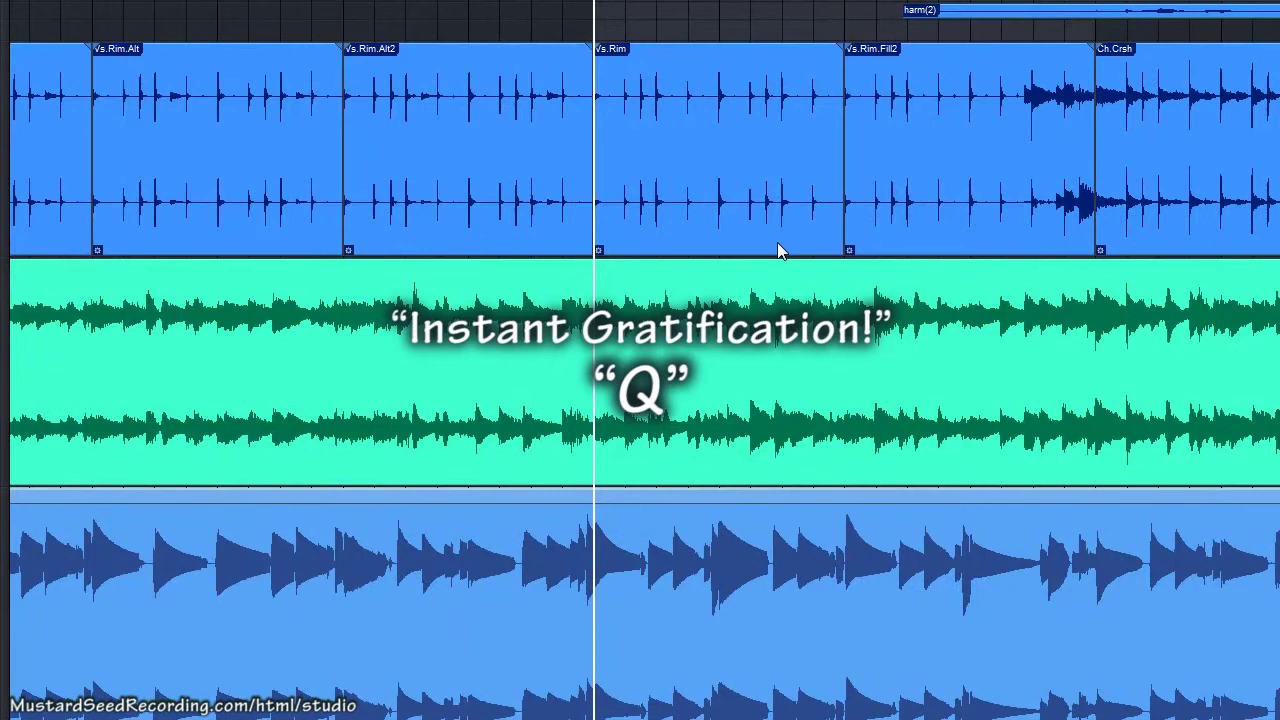
Audition the arrangement from bar 17, then detect transients and quantize the guitar new recording with Q.
key(space)
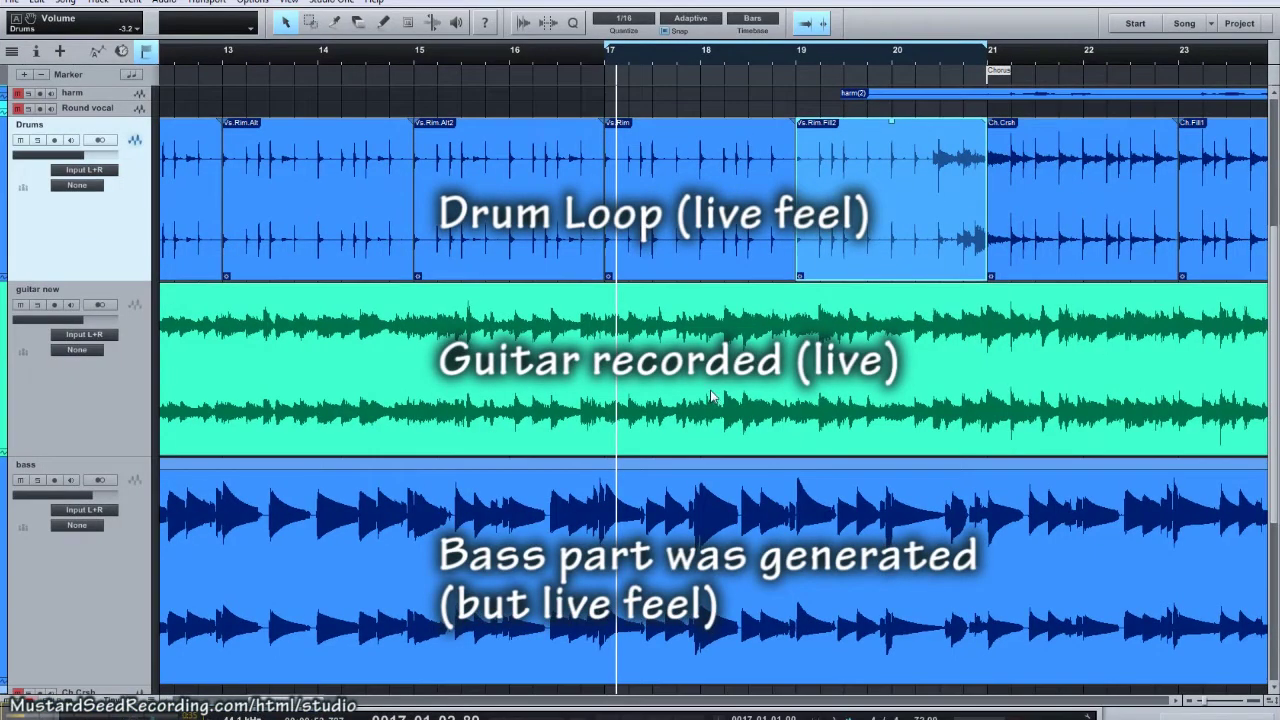
click(712, 397)
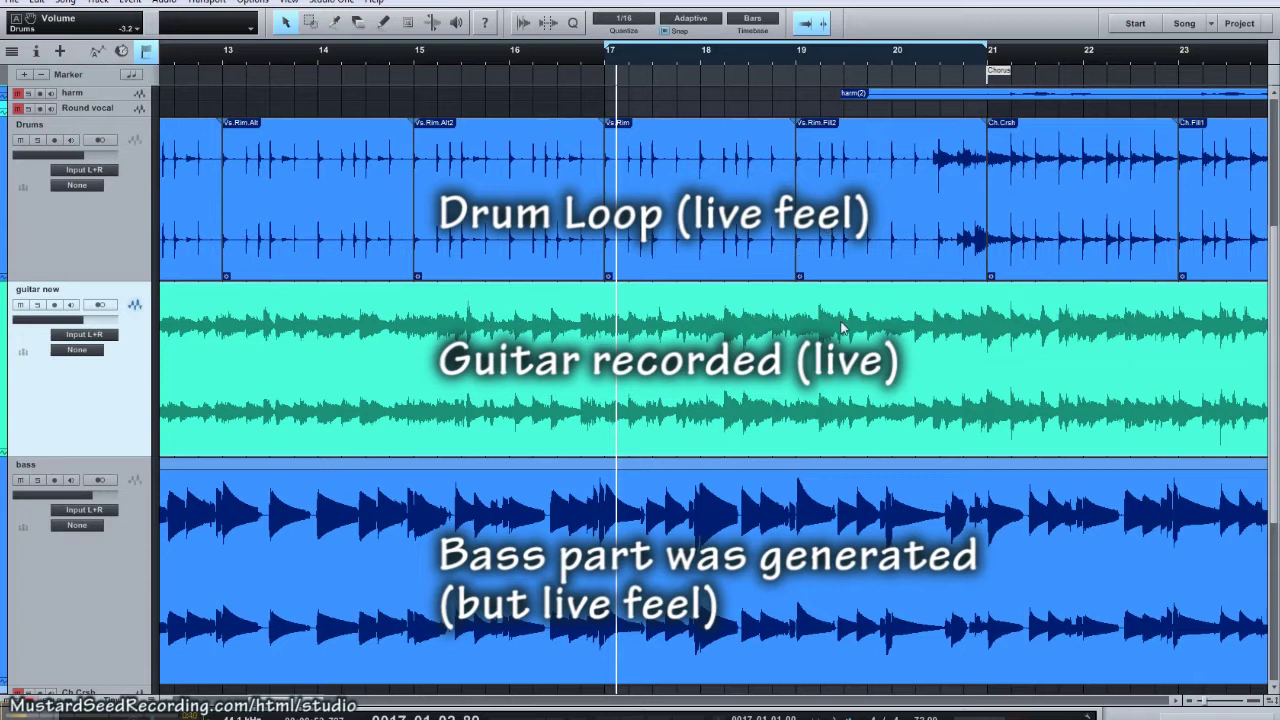
key(Down)
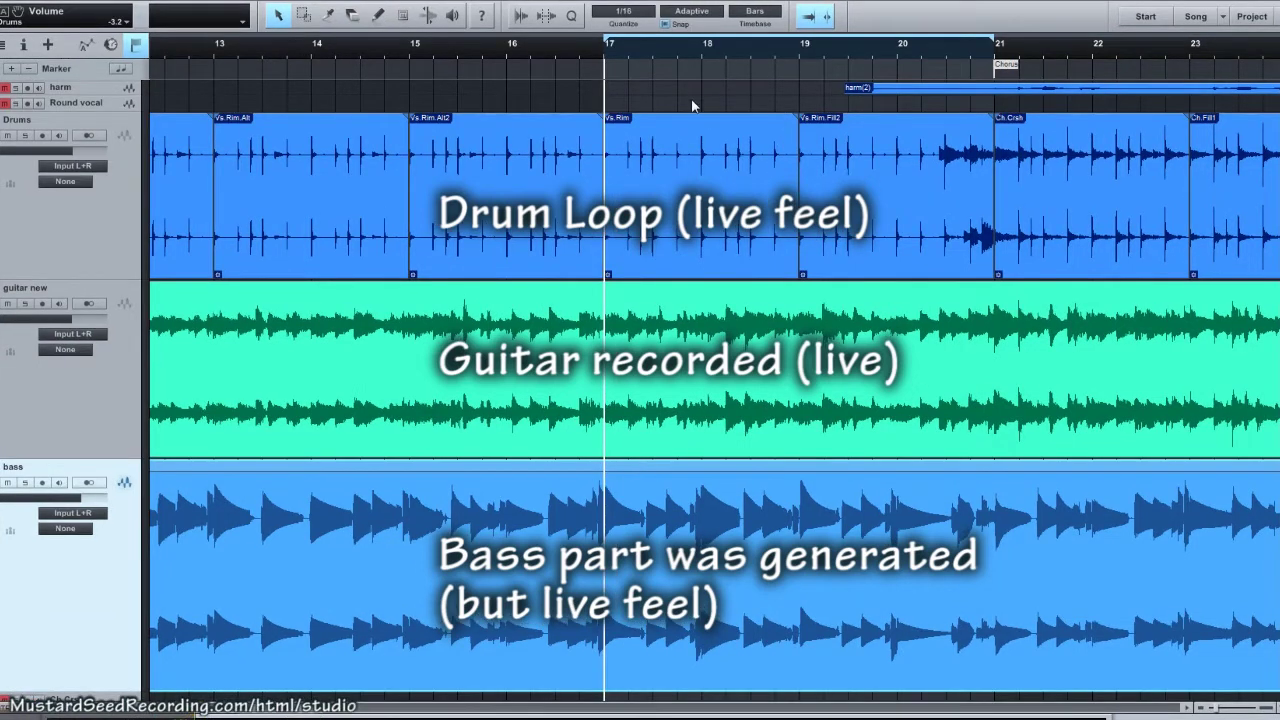
key(space)
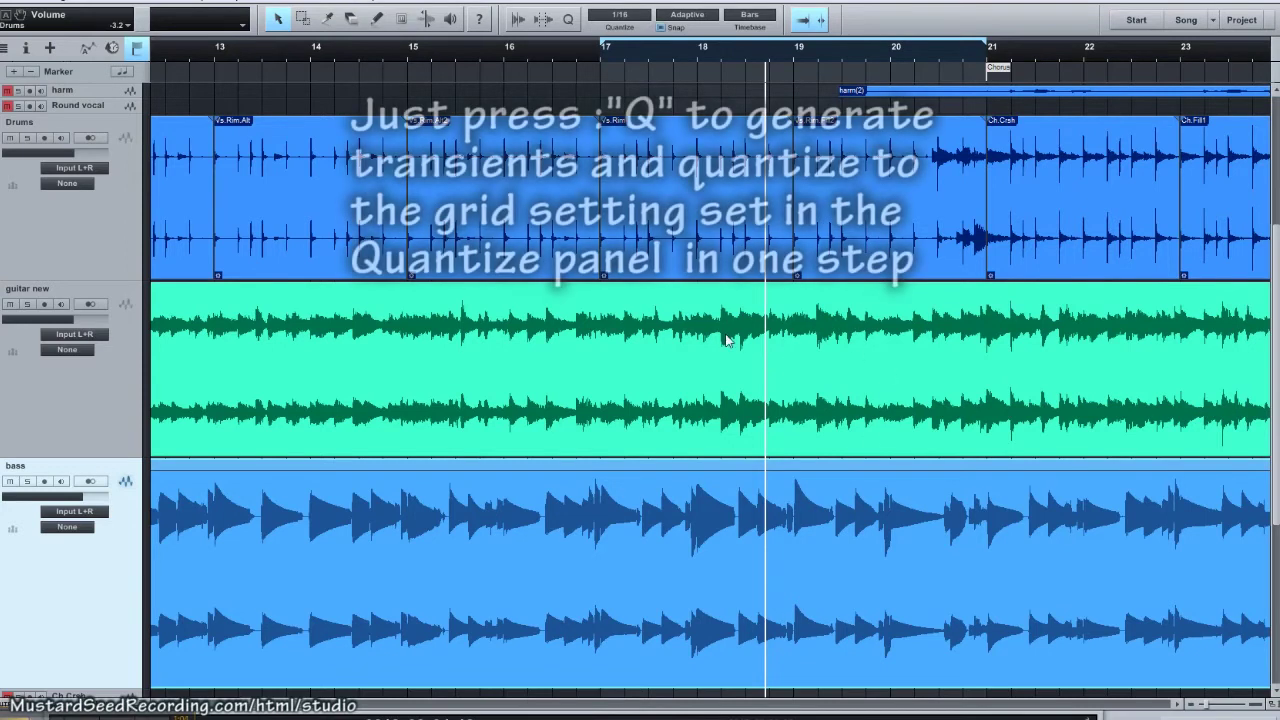
click(699, 369)
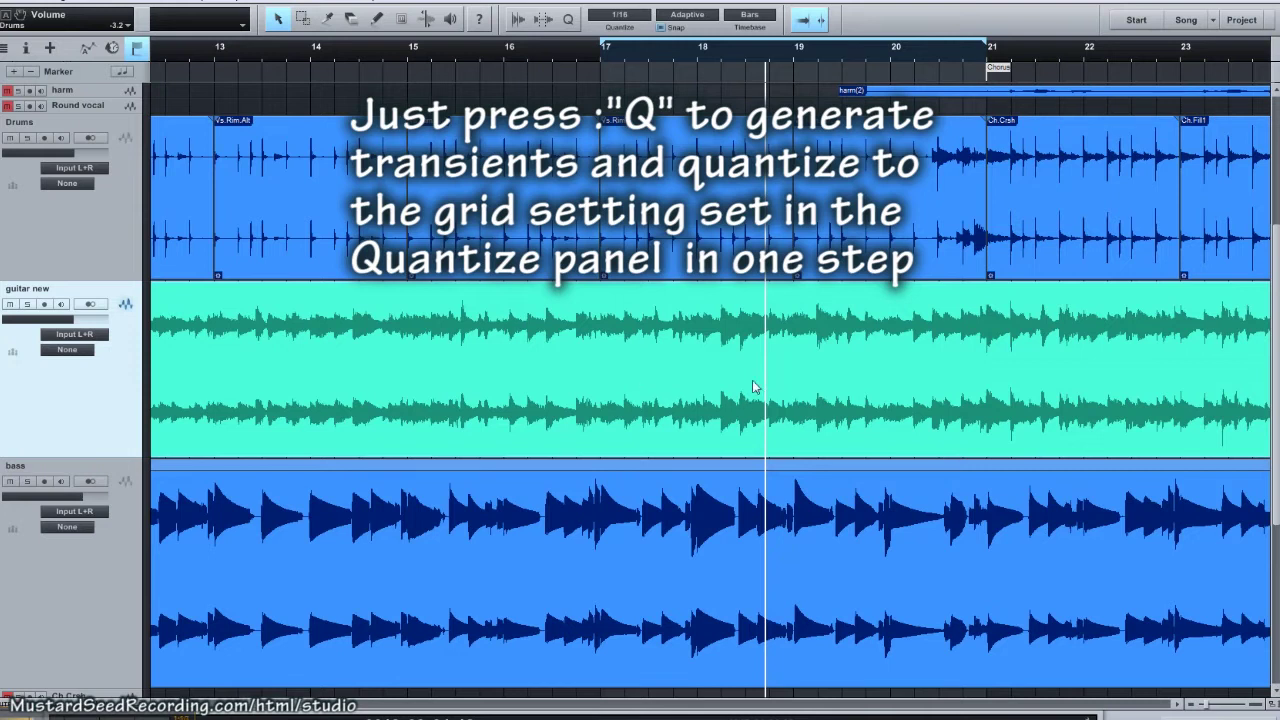
key(q)
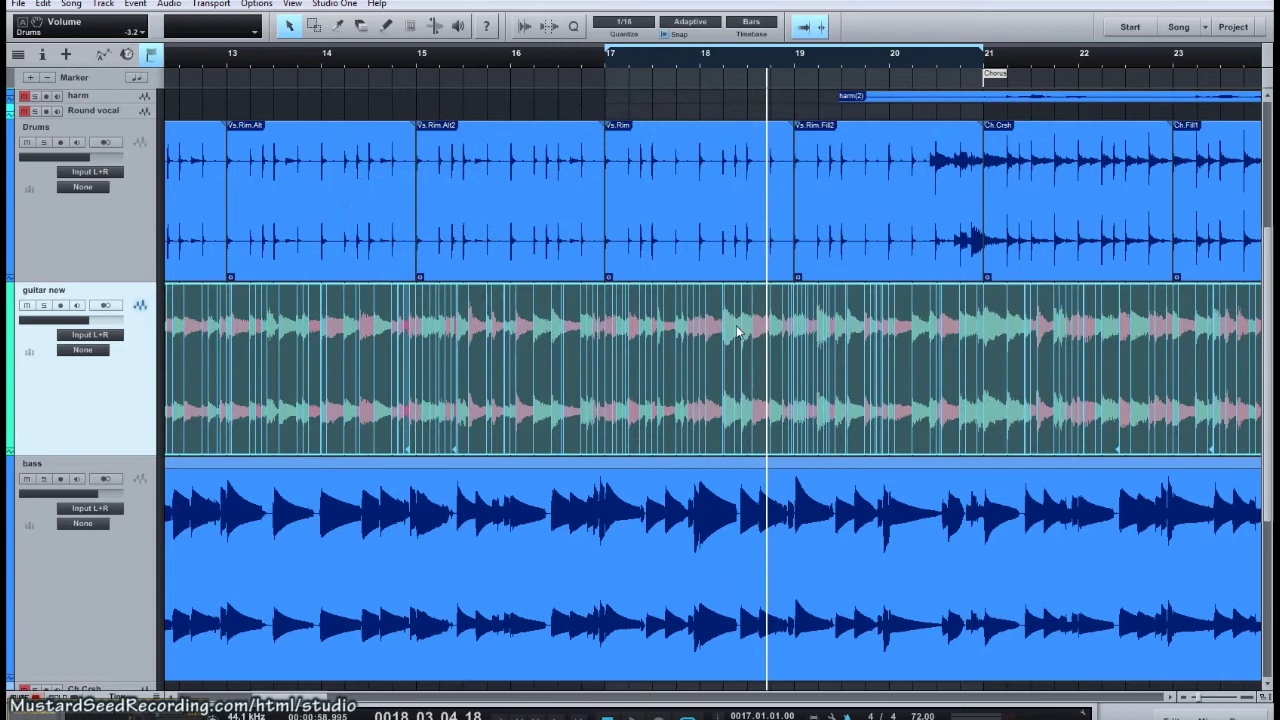
Float the Quantize panel beside the tracks, set it to a 1/16 grid, and zoom into bars 17–18.
click(576, 24)
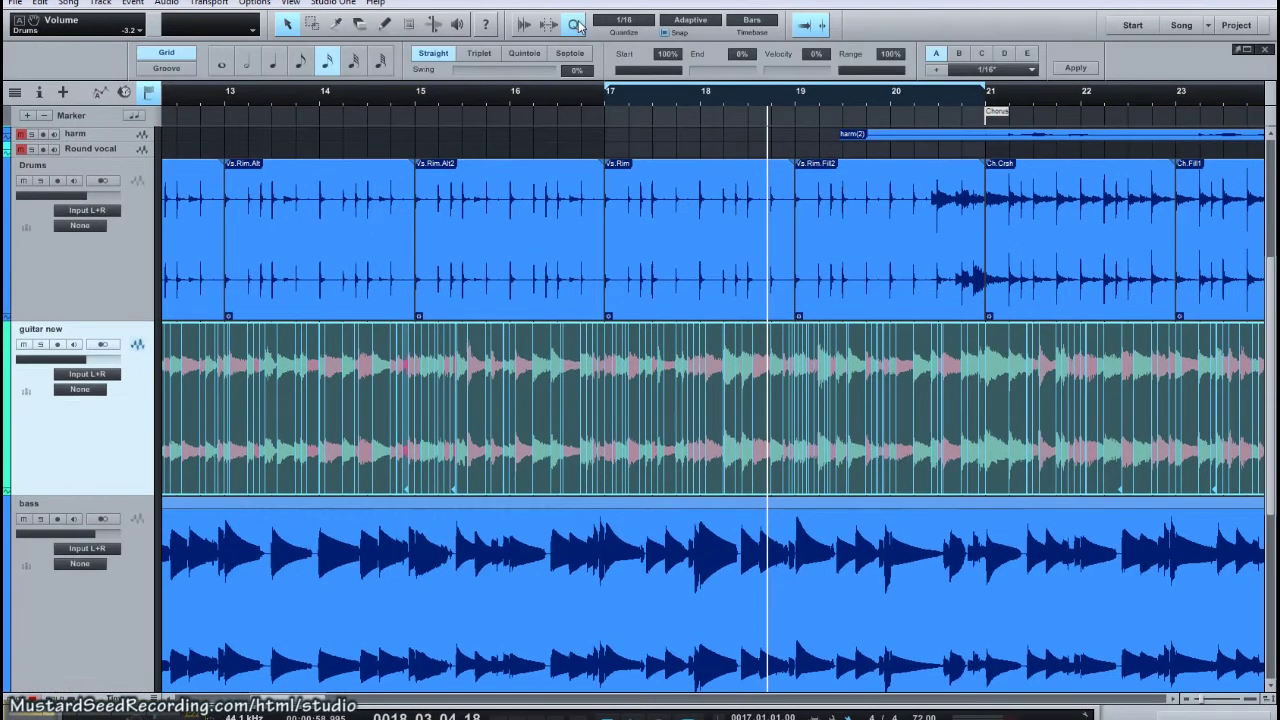
click(1245, 49)
drag(680, 278, 1029, 237)
click(1006, 297)
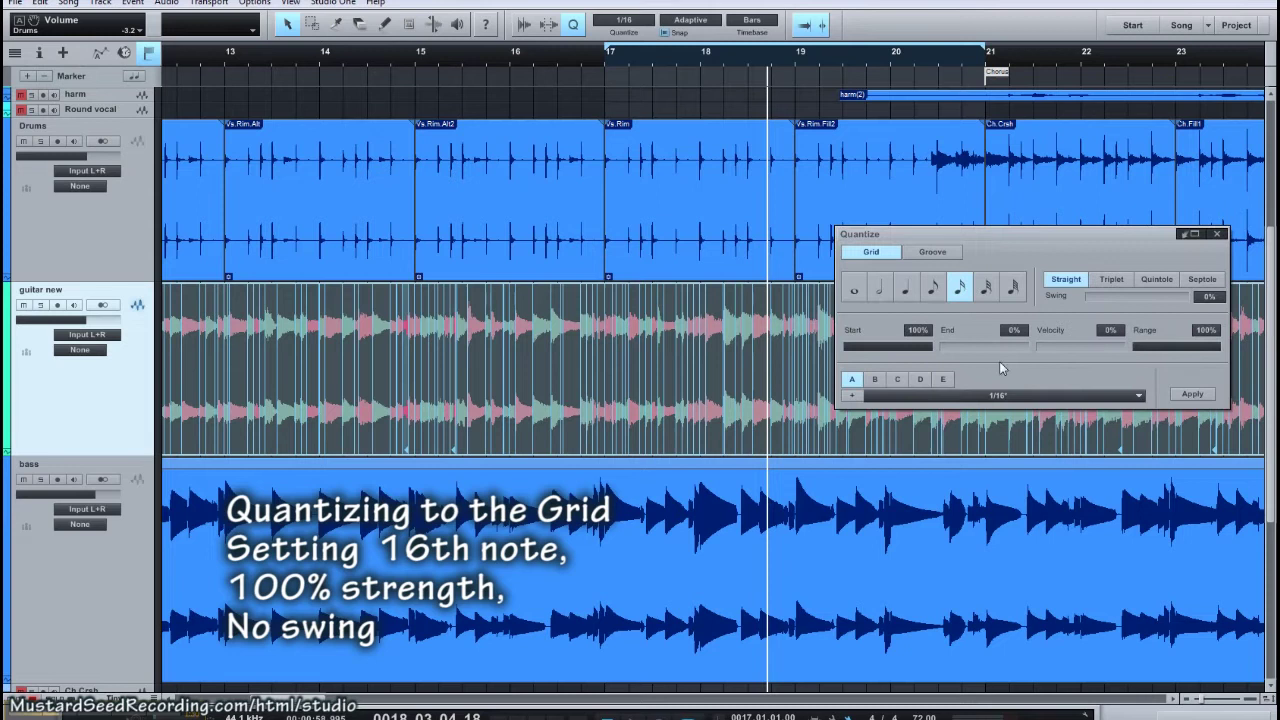
drag(1084, 238, 1118, 100)
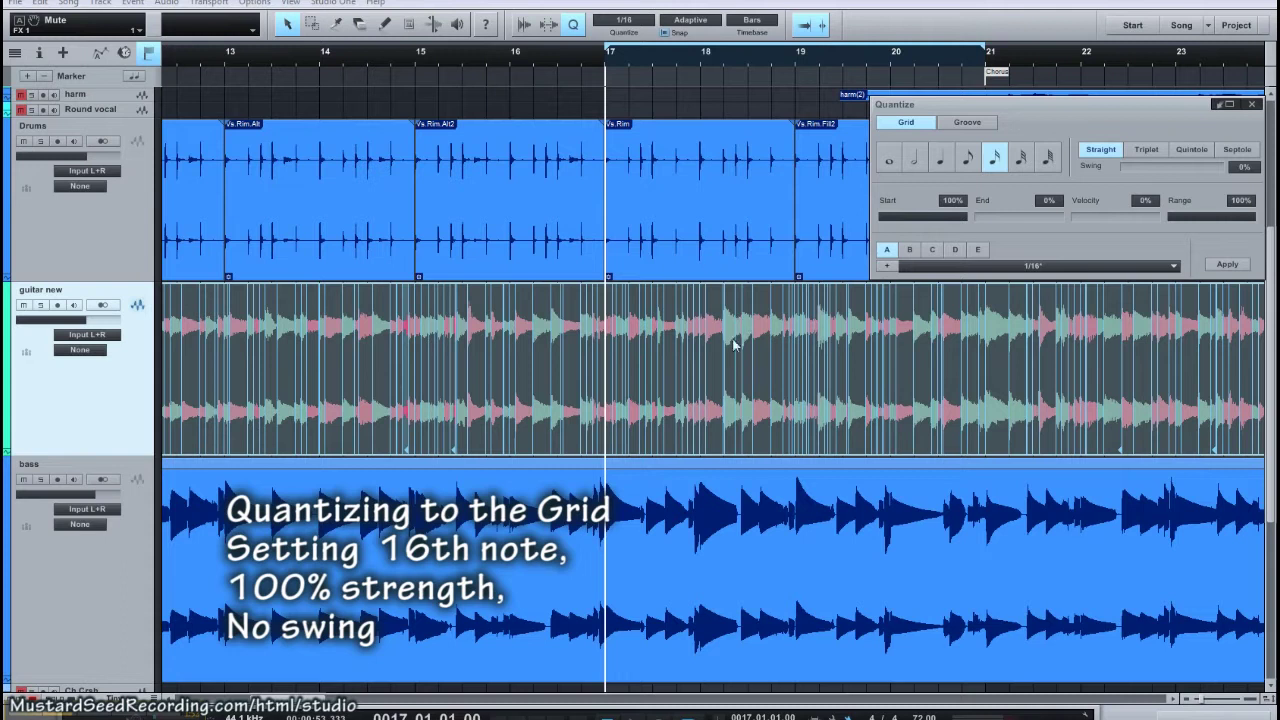
drag(691, 52, 700, 110)
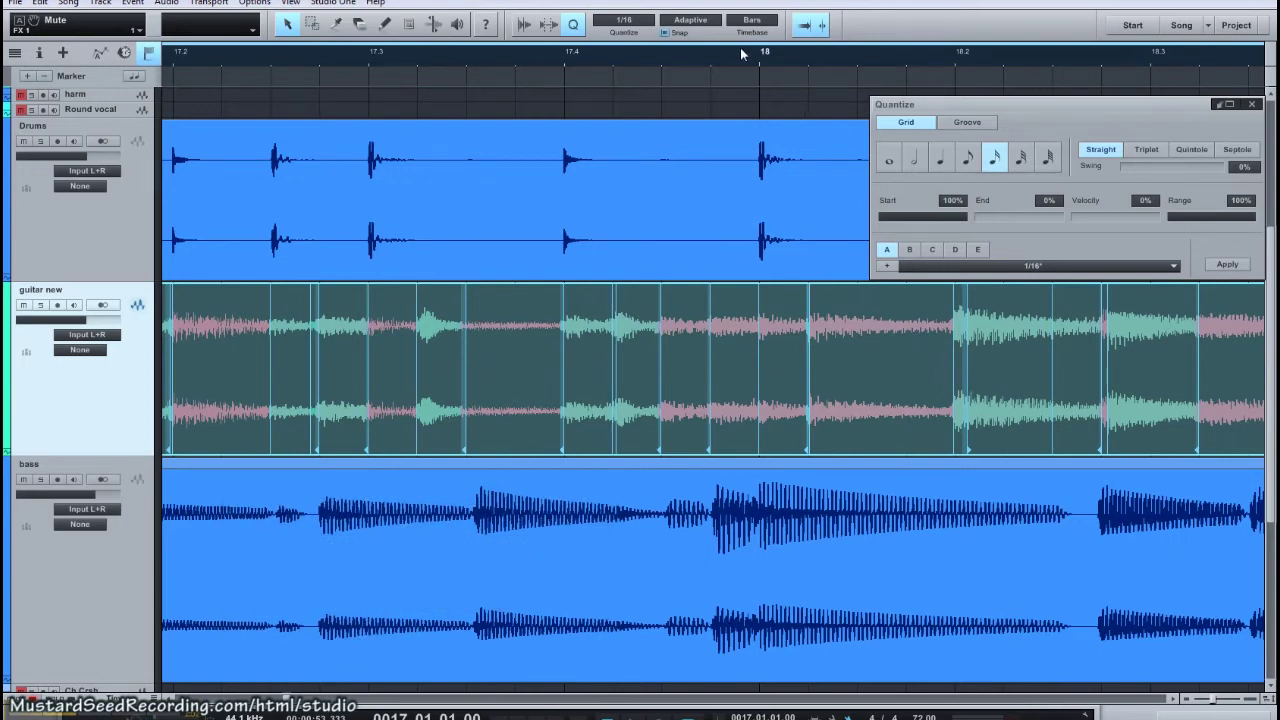
Zoom out to bars 10–25, play from bar 17 to check the guitar, and save the song.
key(z)
key(space)
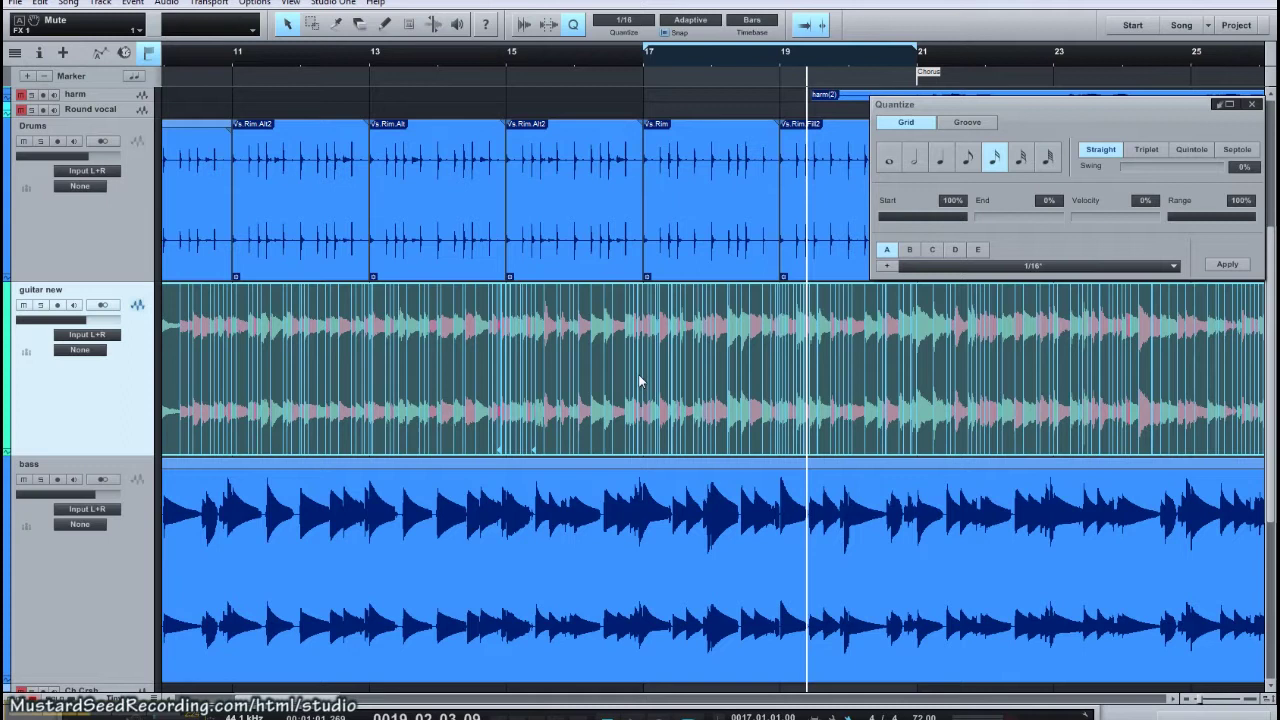
key(ctrl+s)
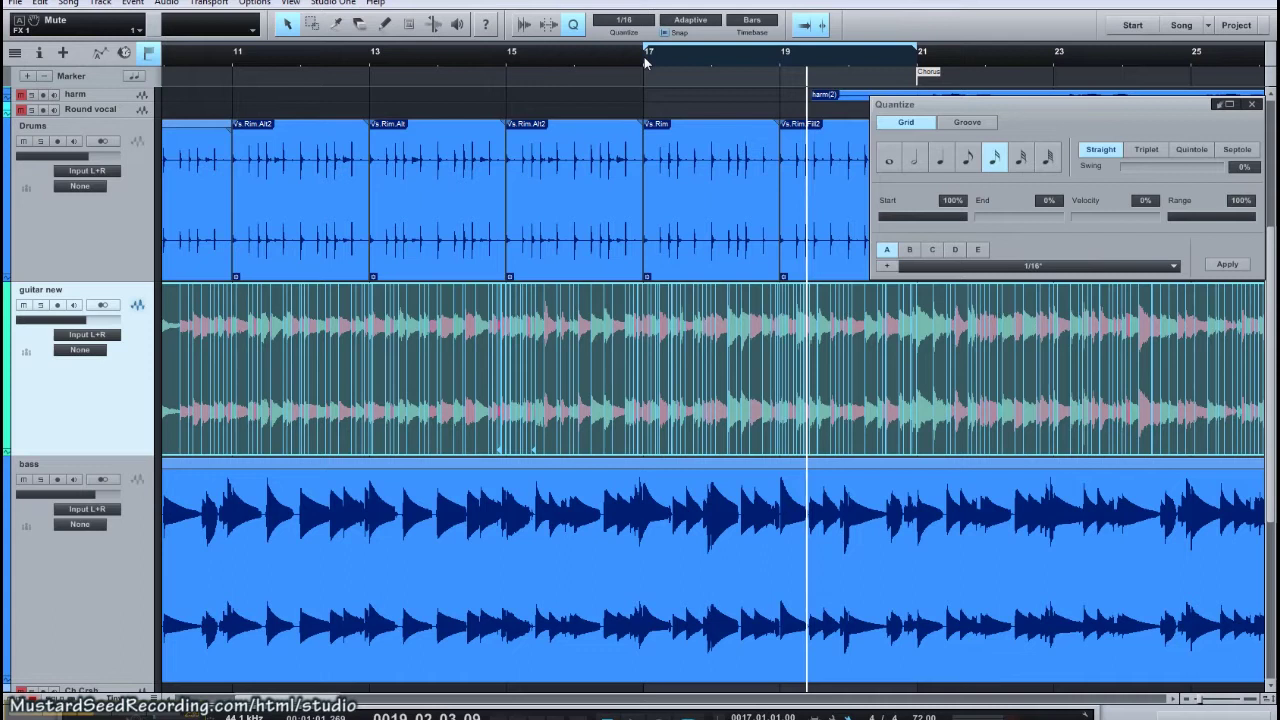
Apply the 1/16 quantize to the Vs.Rim and Vs.Rim.Fill2 clips, then quantize the bass event.
key(space)
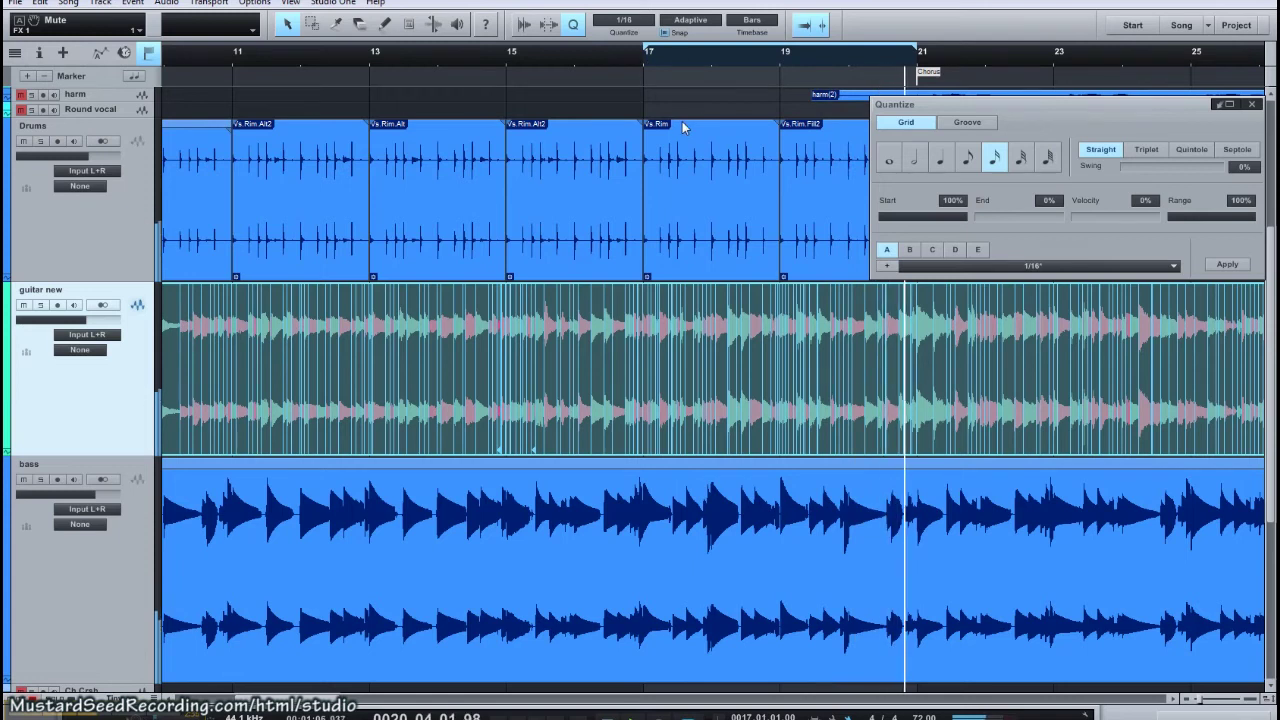
drag(1035, 107, 1040, 494)
click(715, 231)
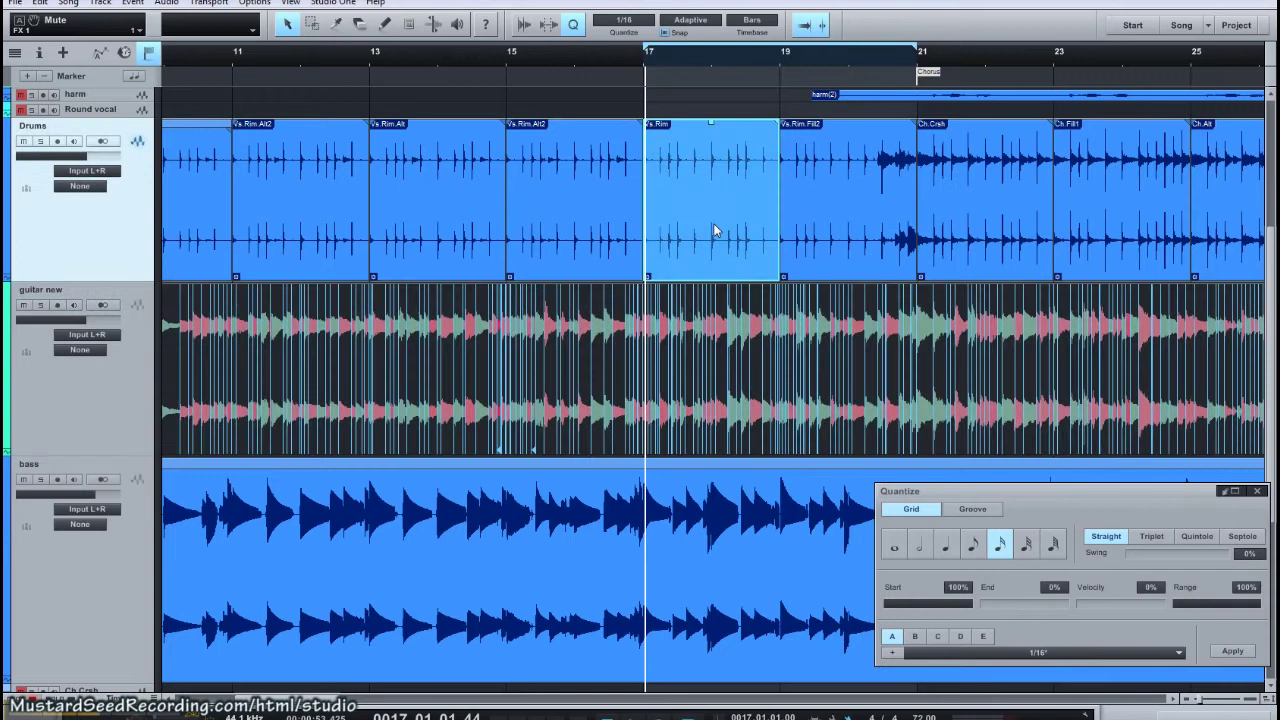
click(1236, 654)
click(810, 224)
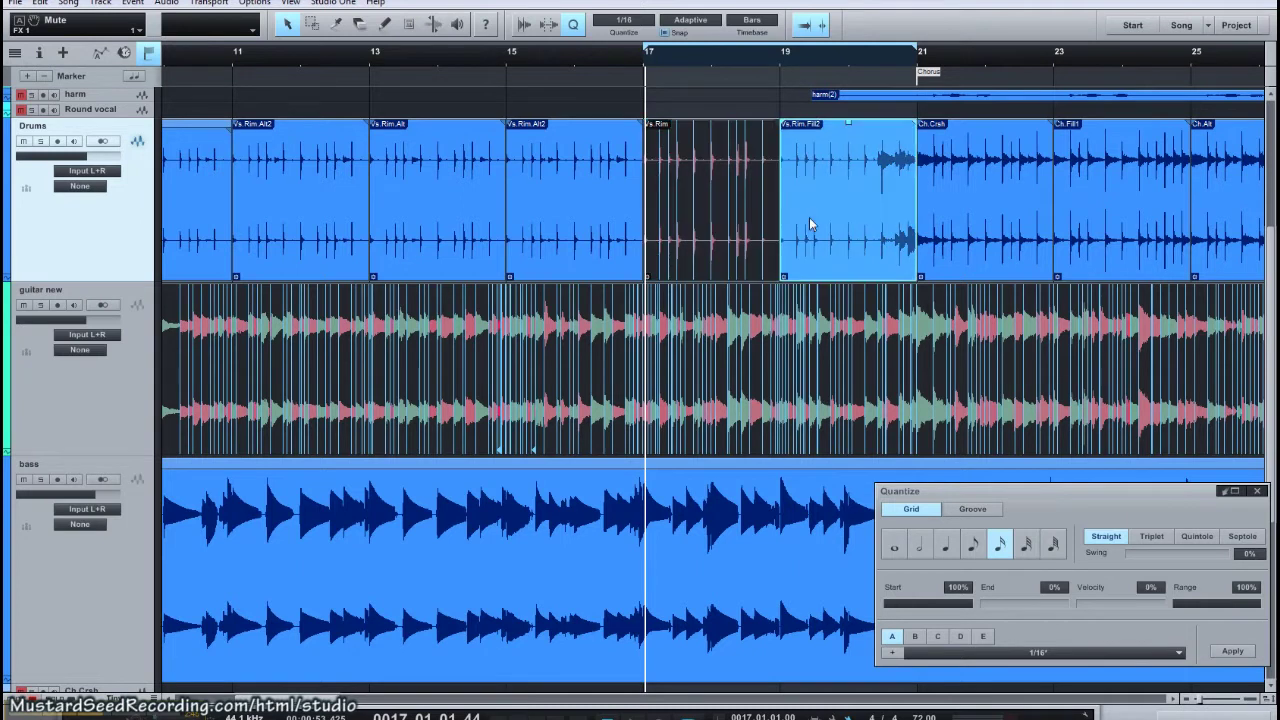
click(1233, 654)
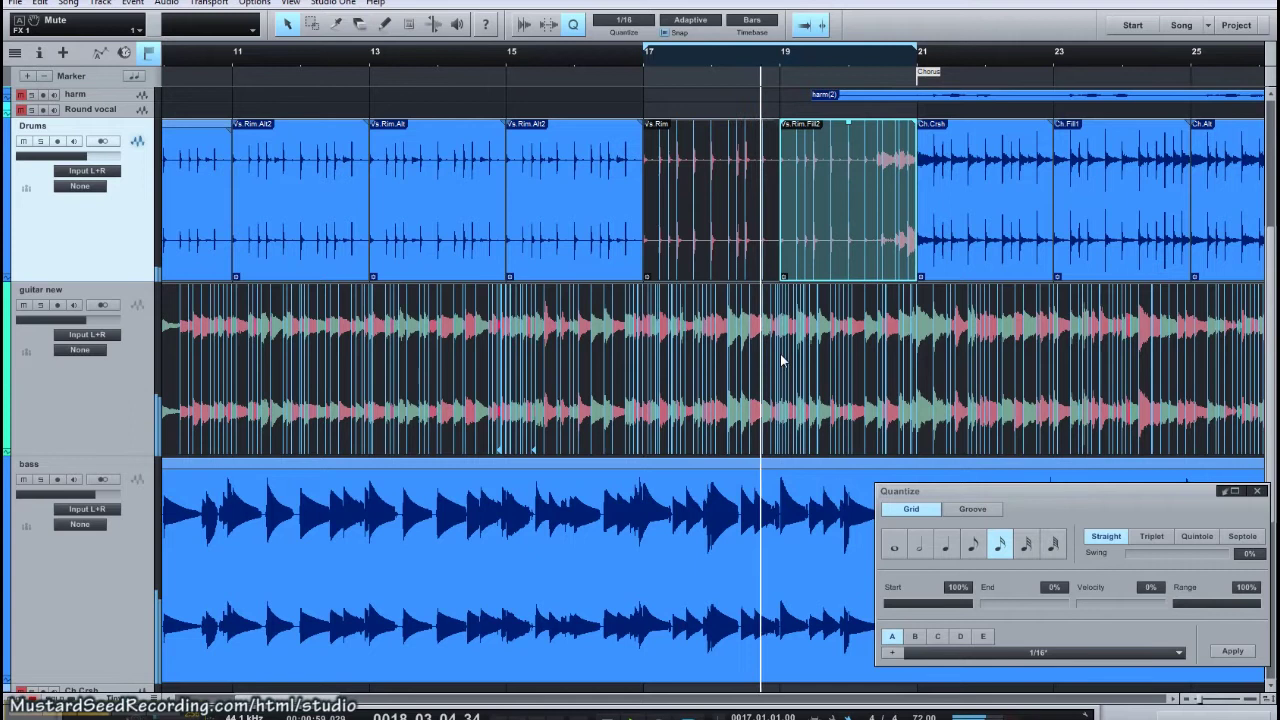
click(759, 544)
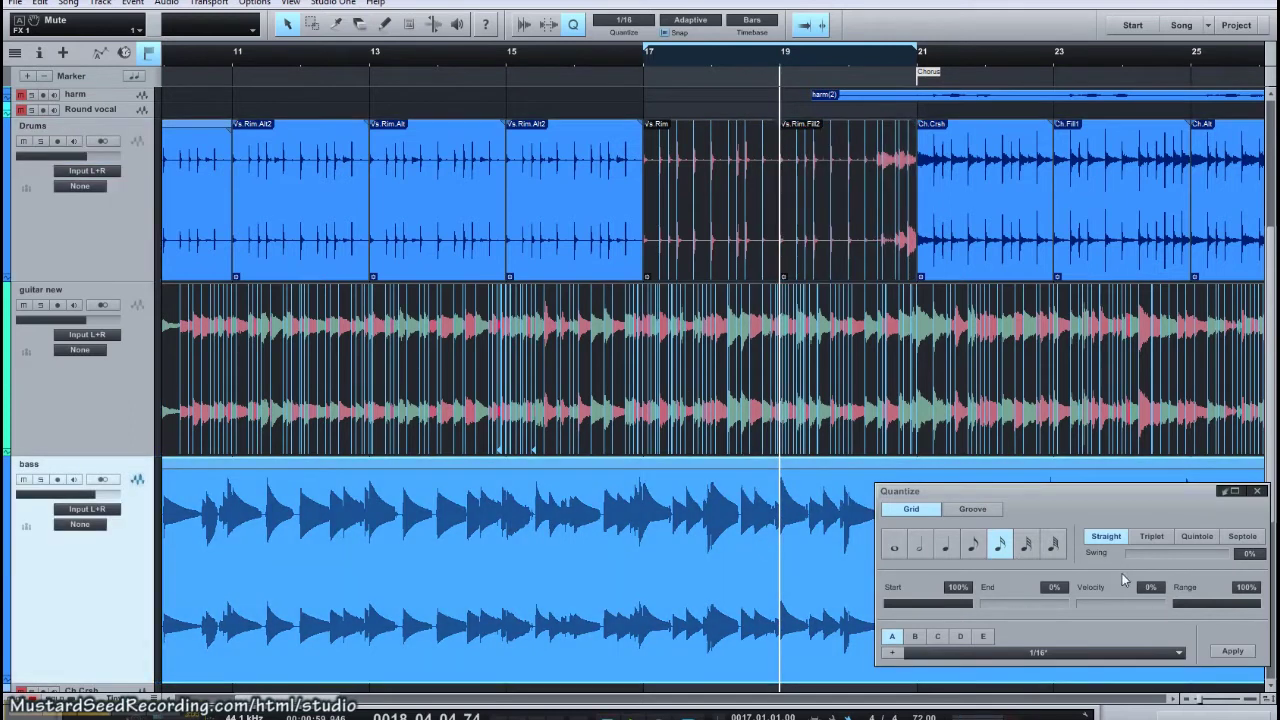
key(q)
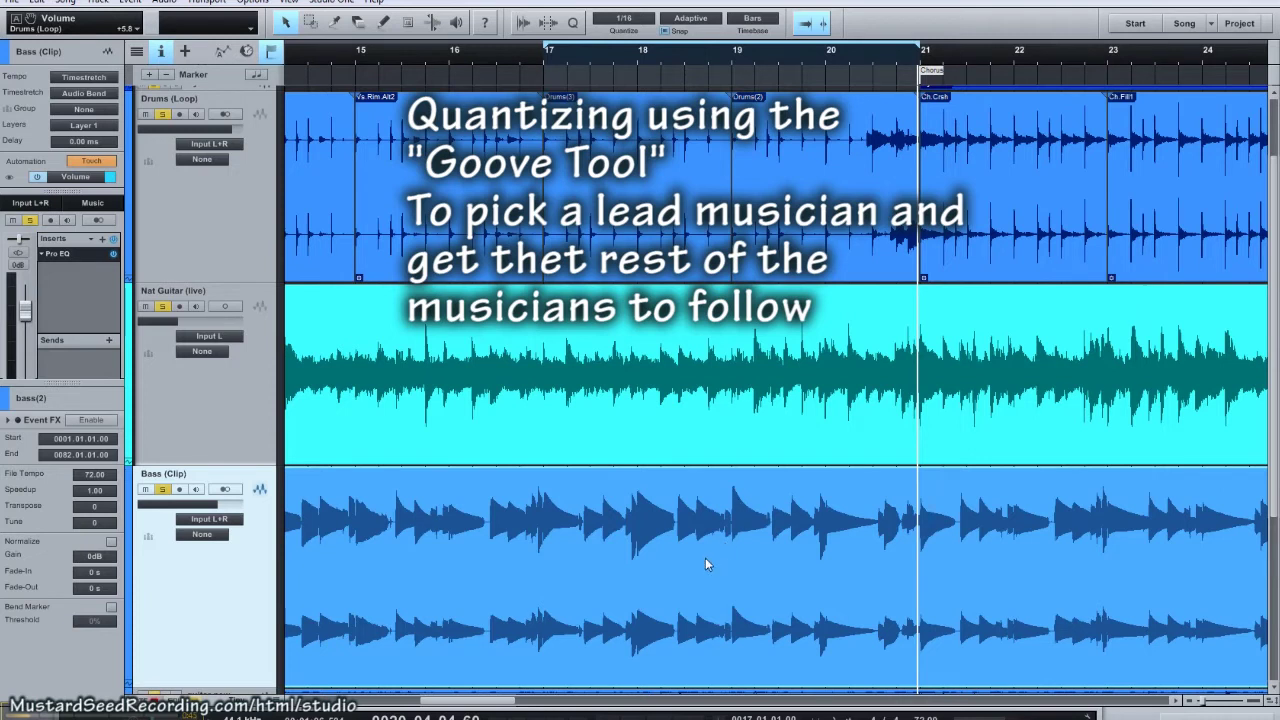
Run Detect Transients on the Bass (Clip) event from its context menu.
right_click(682, 578)
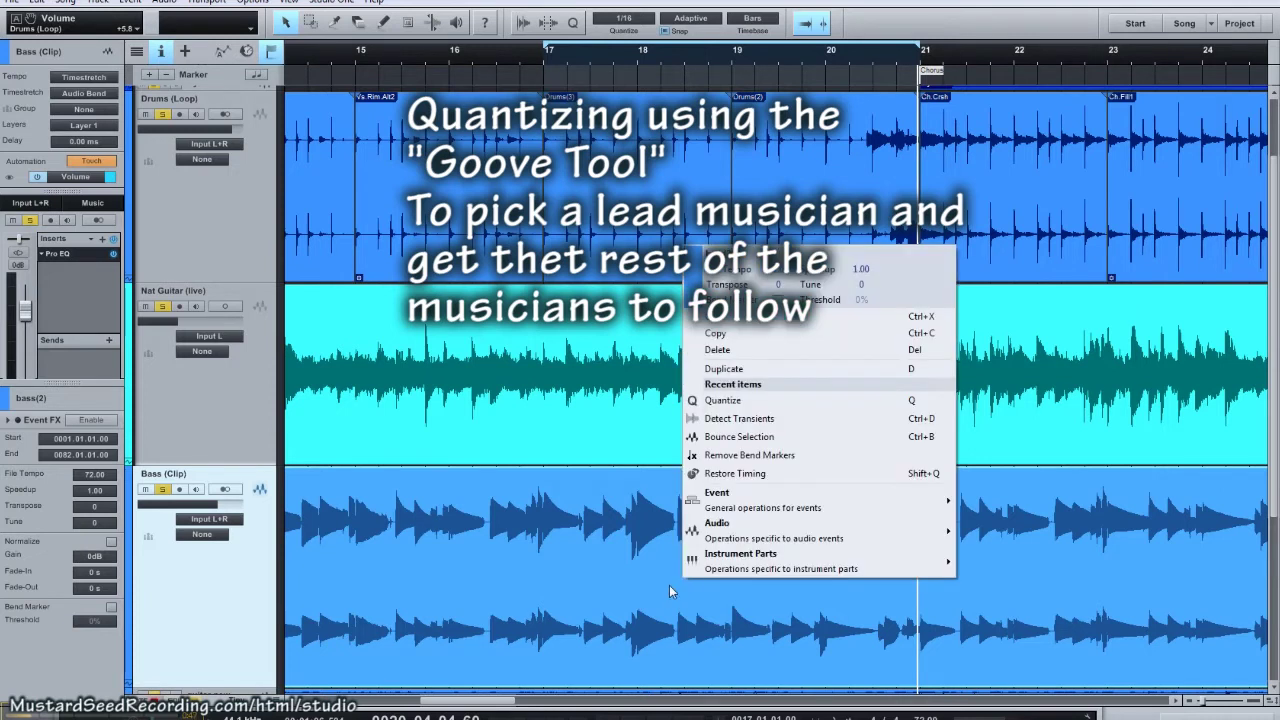
click(669, 585)
right_click(673, 568)
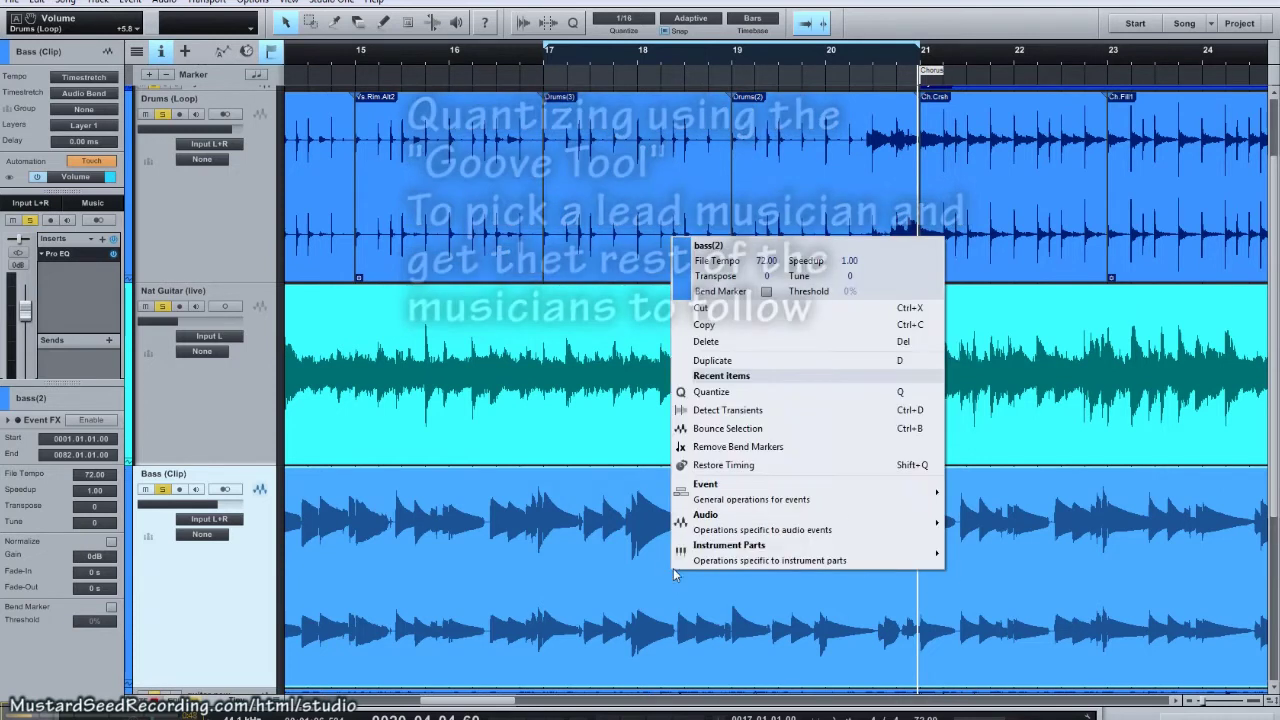
click(730, 411)
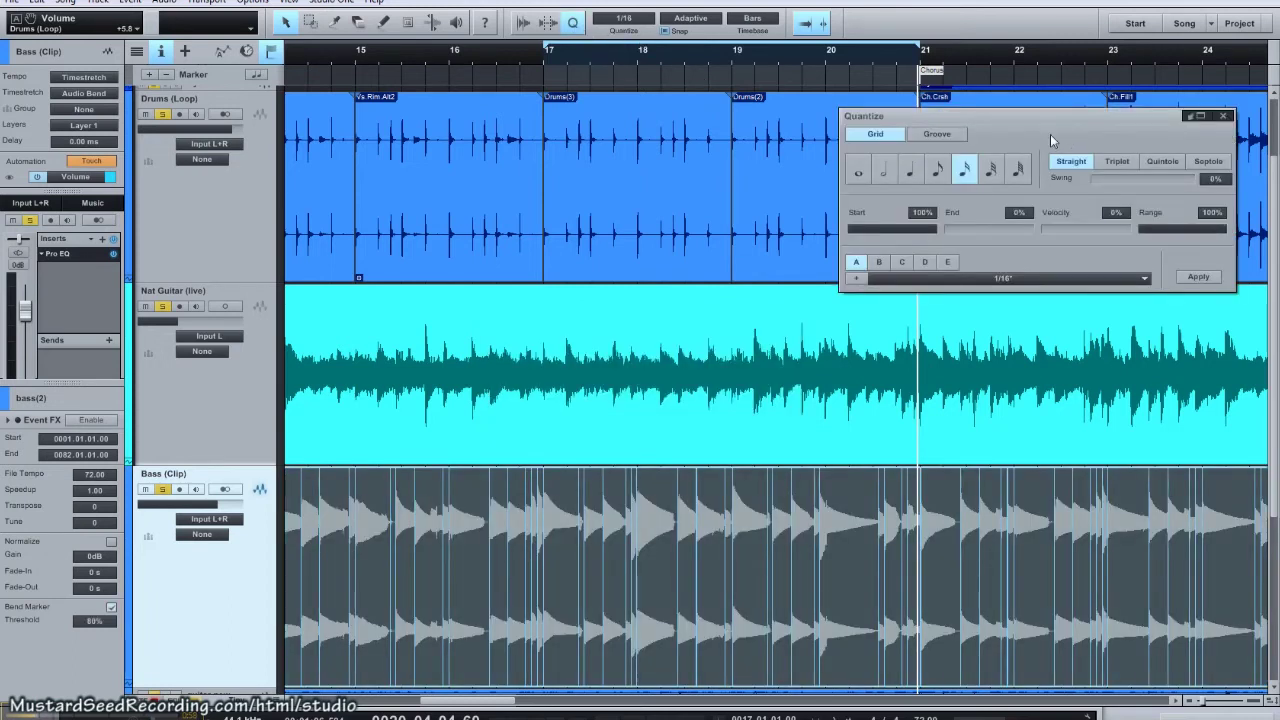
Switch Quantize to groove mode, load the bass(2) clip's rhythm as the groove, and select Nat Guitar.
drag(1014, 120, 997, 163)
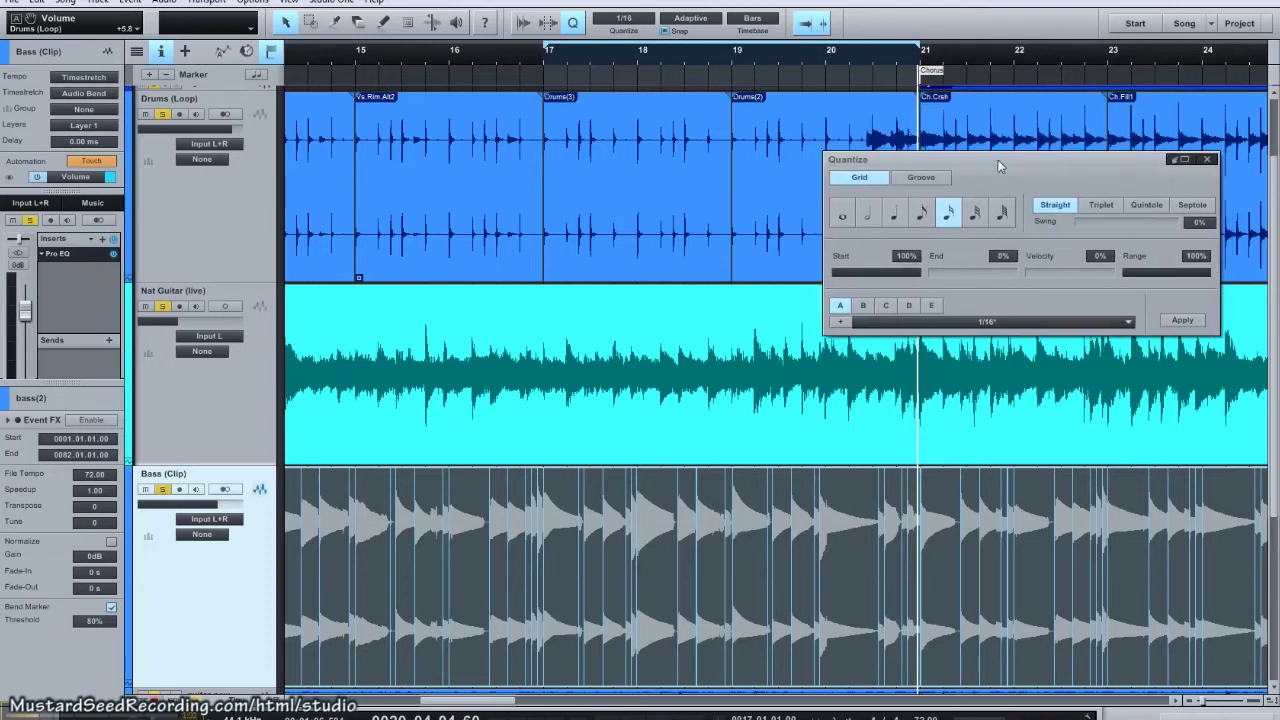
click(920, 177)
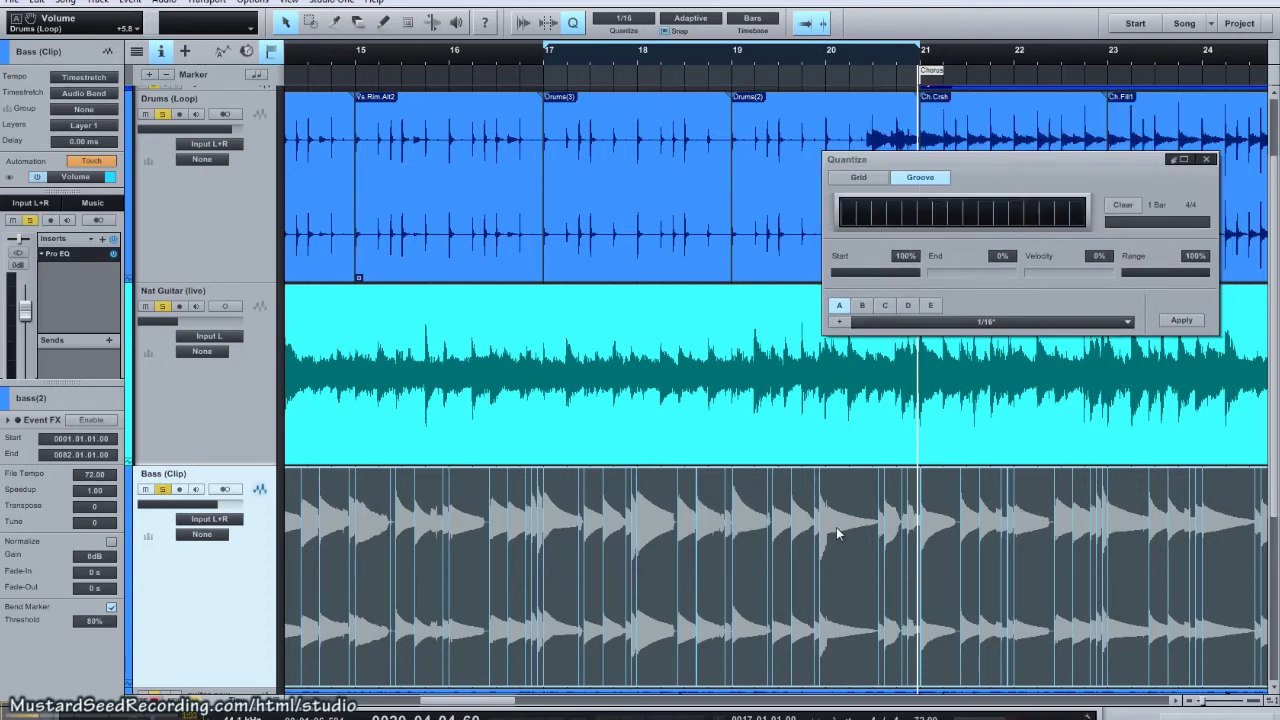
drag(838, 528, 908, 231)
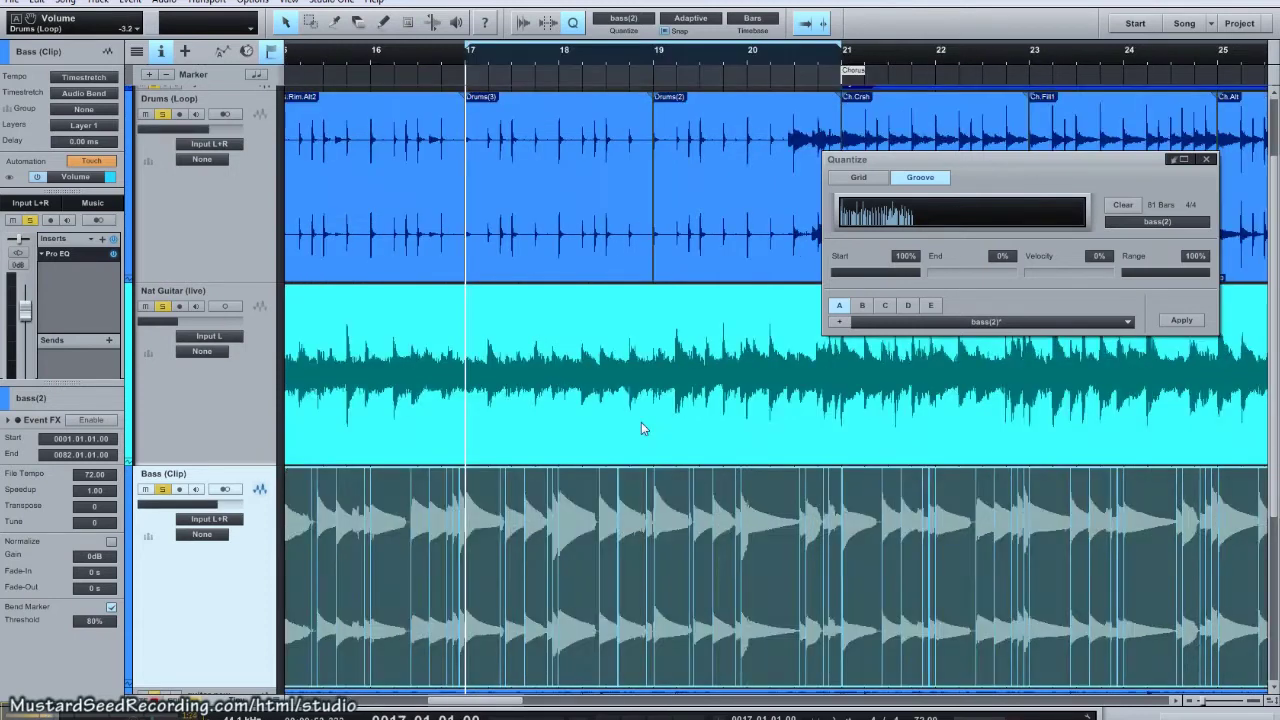
click(641, 422)
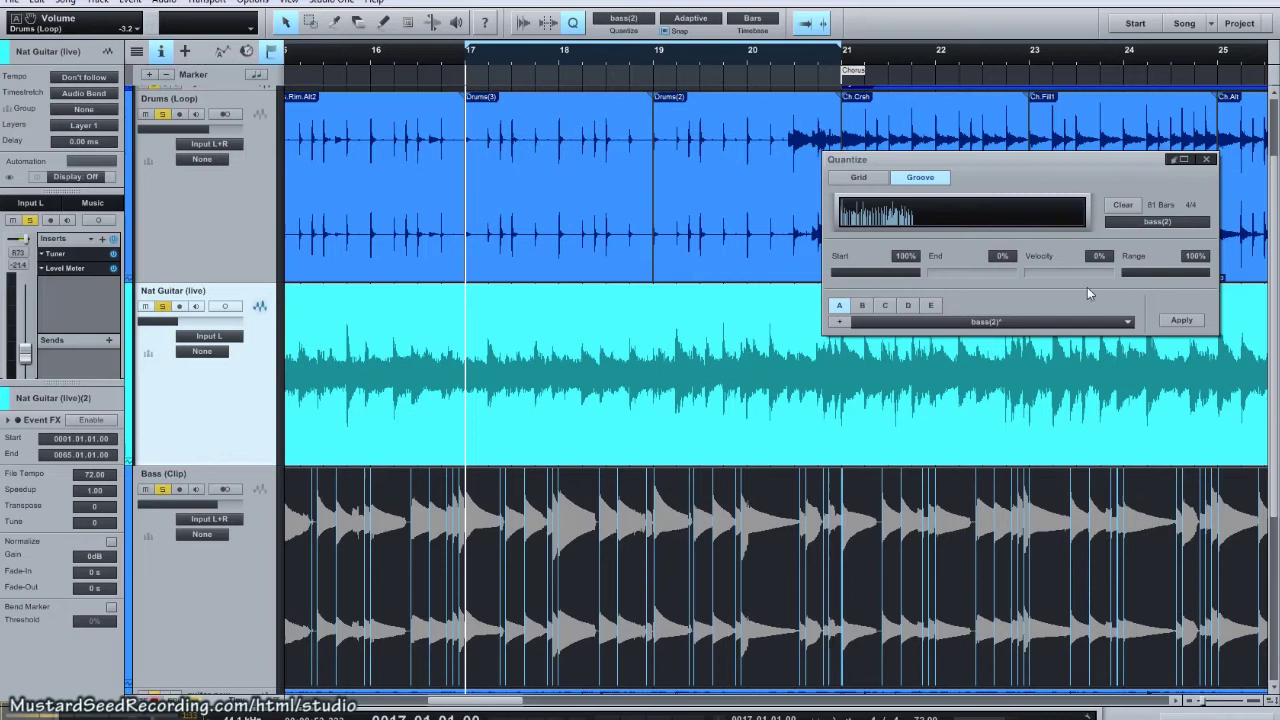
Apply the bass groove to the Nat Guitar (live) event and play it back.
click(1181, 320)
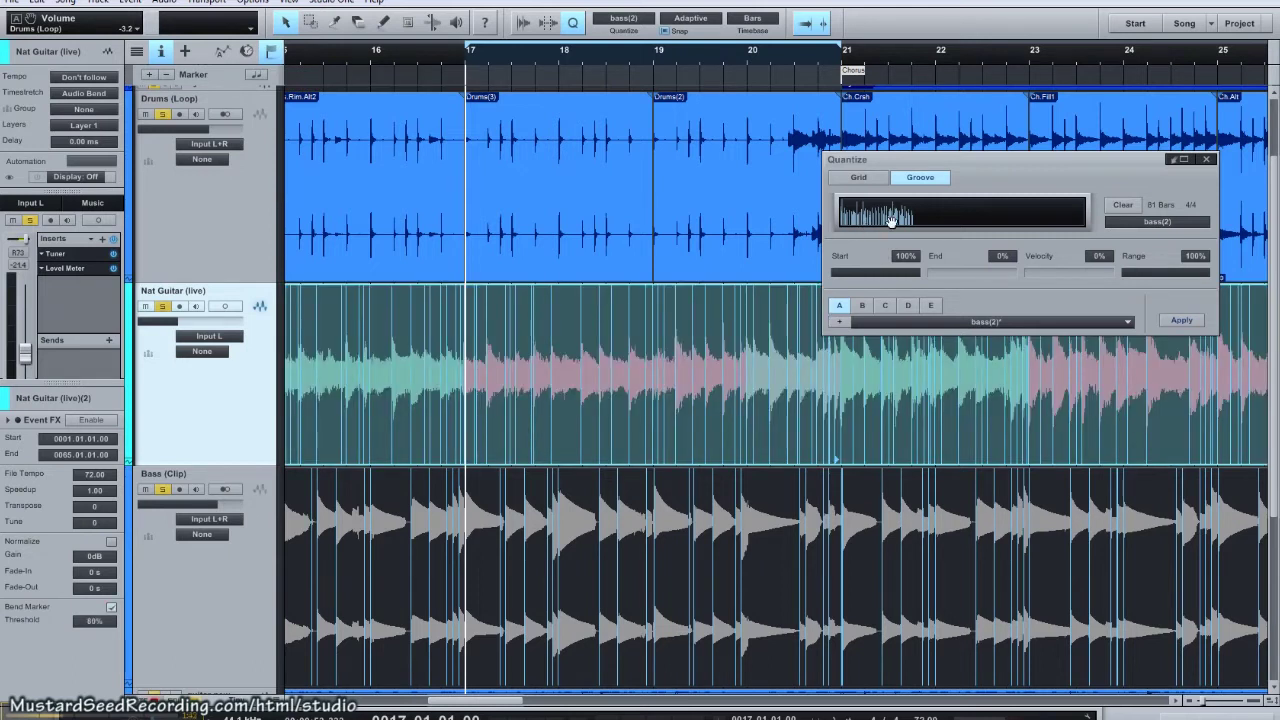
key(space)
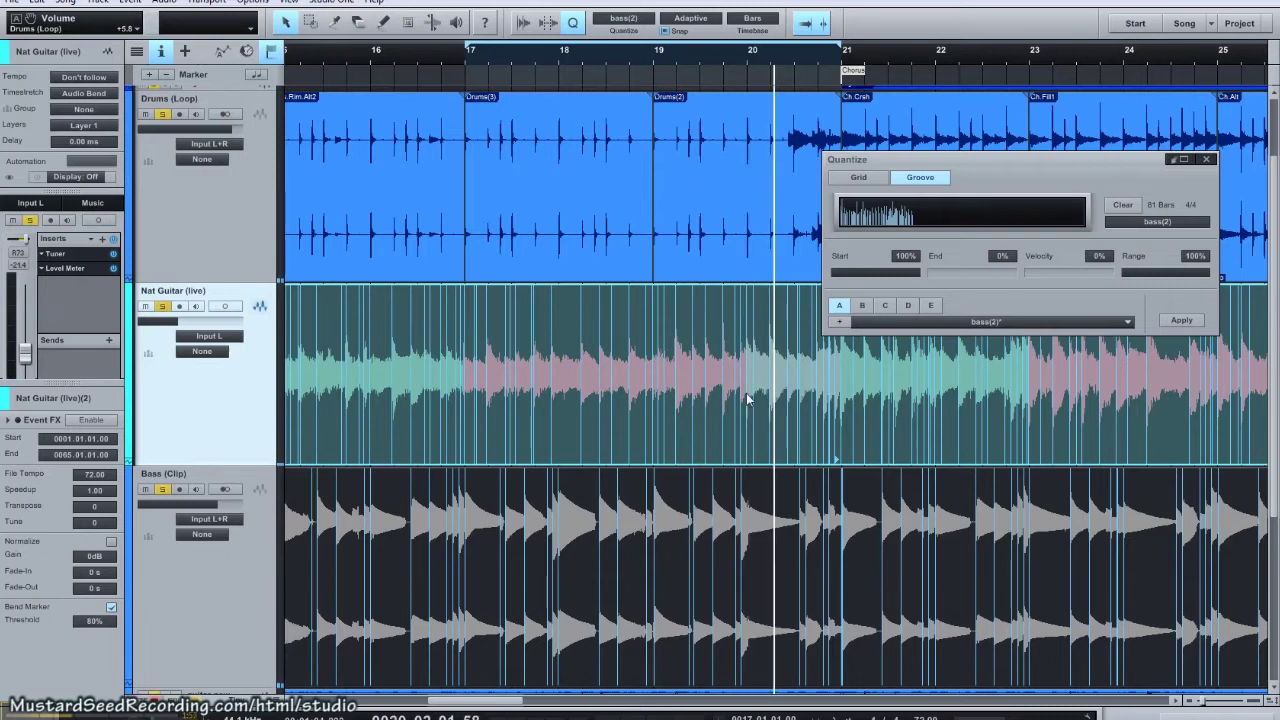
Quantize the Drums(3) and Drums(2) events to the bass groove and play from bar 17.
click(572, 217)
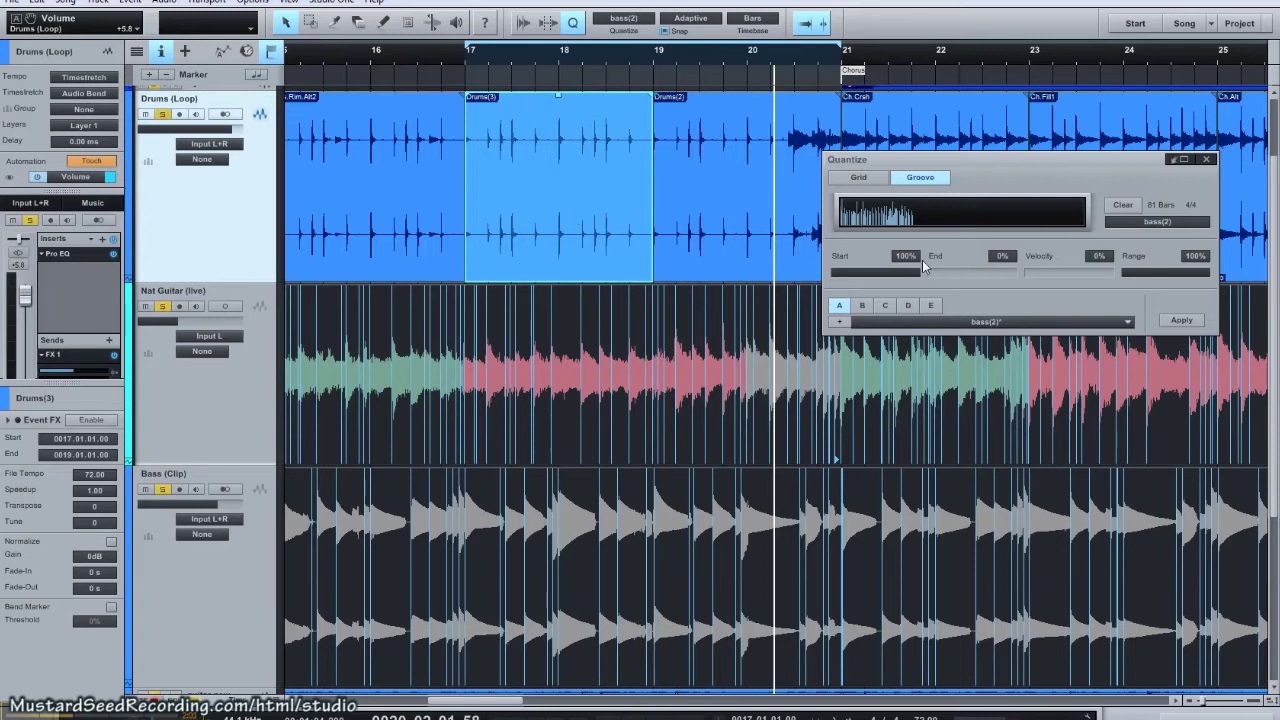
click(1181, 321)
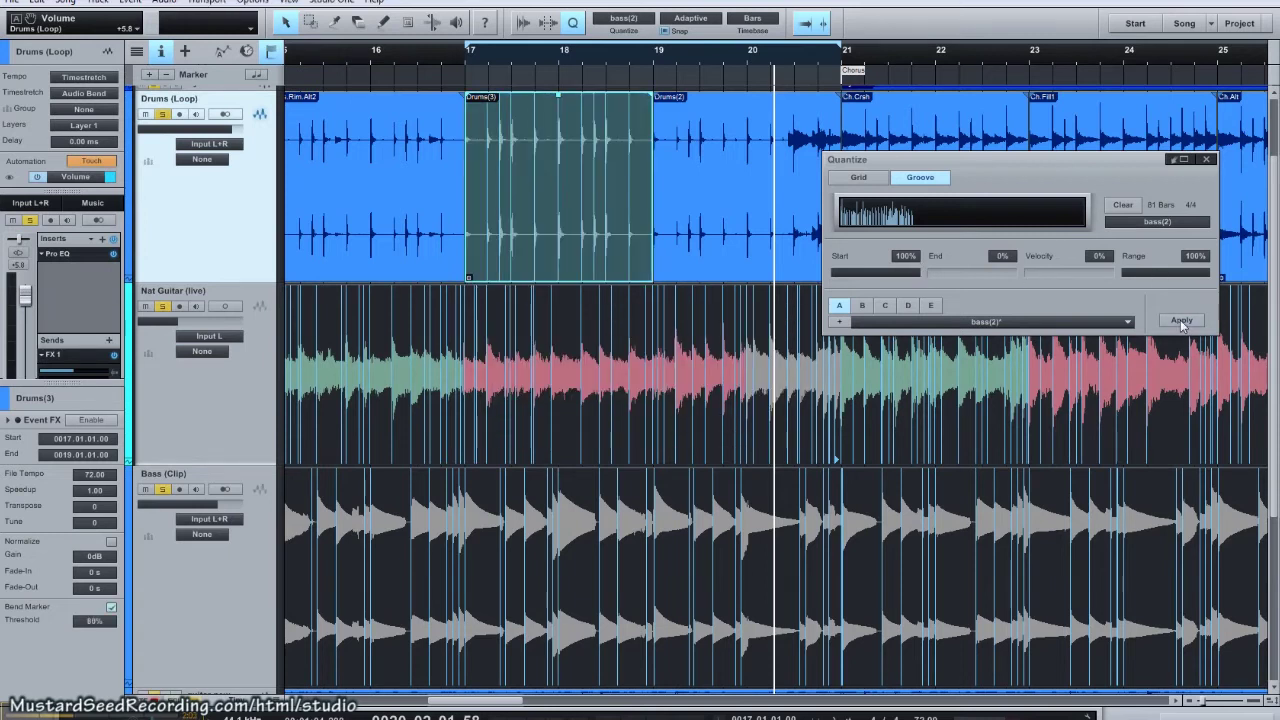
click(758, 247)
click(1185, 319)
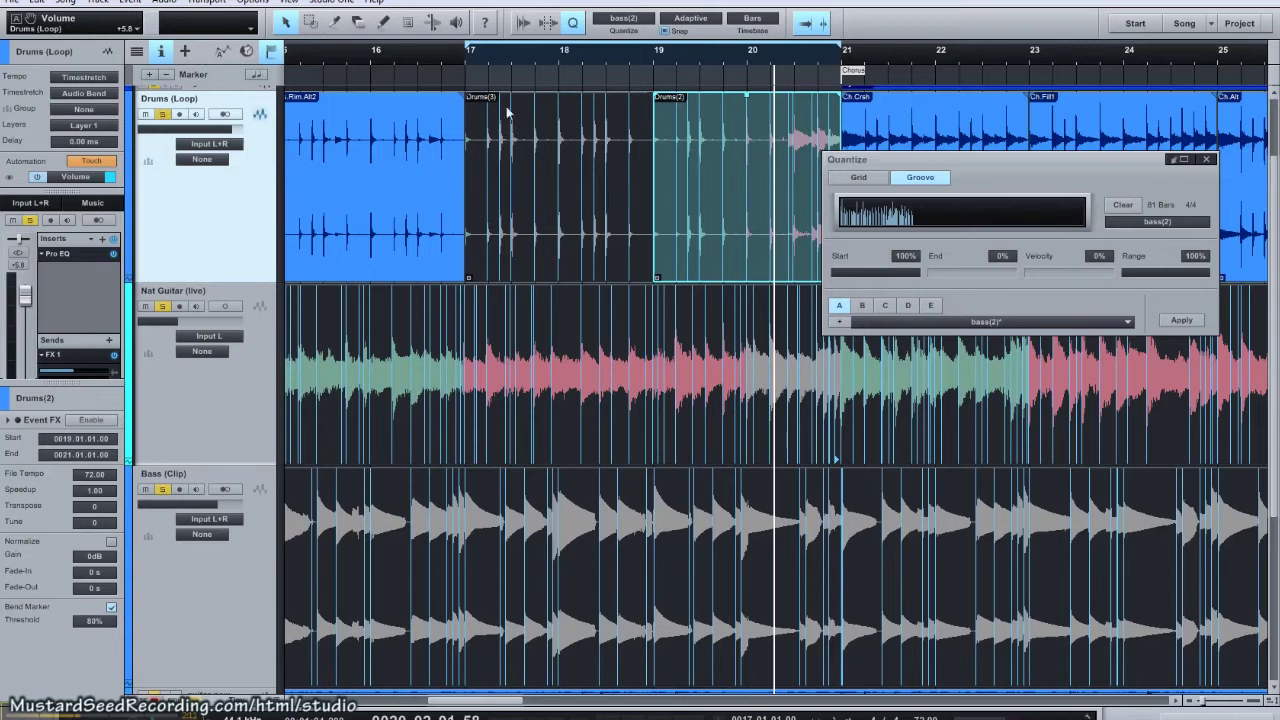
click(460, 52)
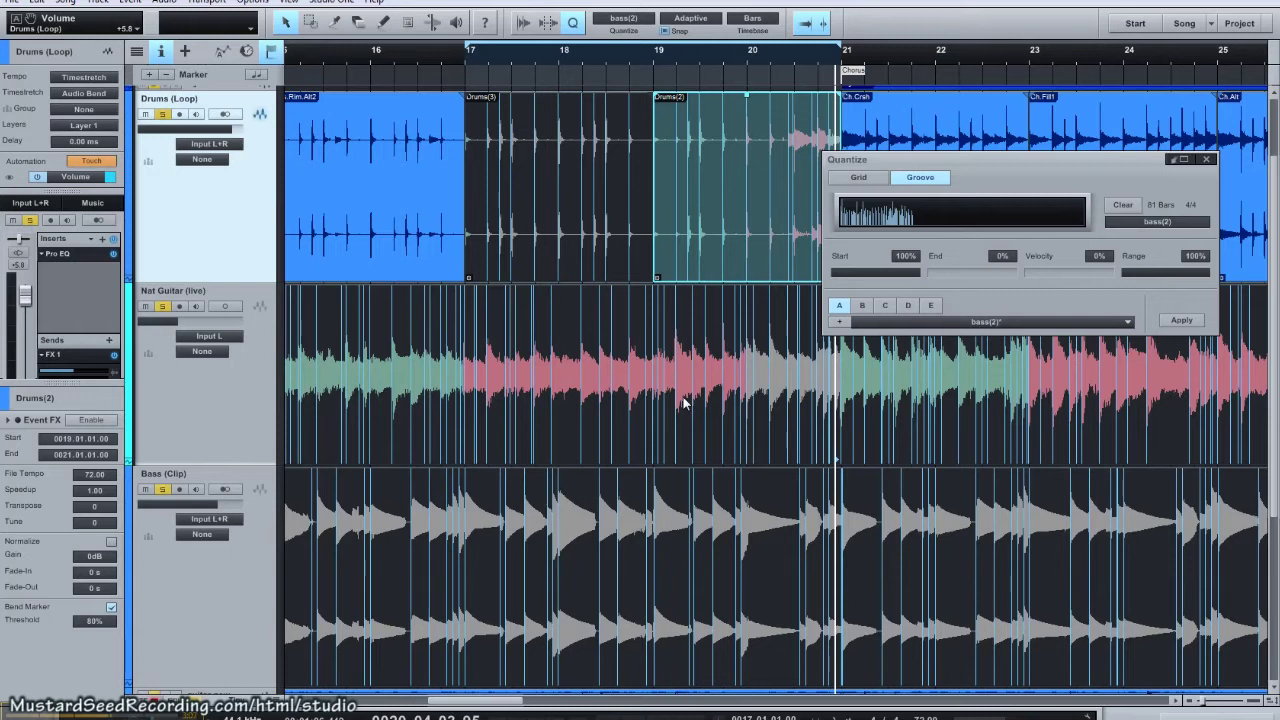
Save the song, then set the Audio Bend guide tracks to Snare and Kick with the playhead at bar 3.
key(ctrl+s)
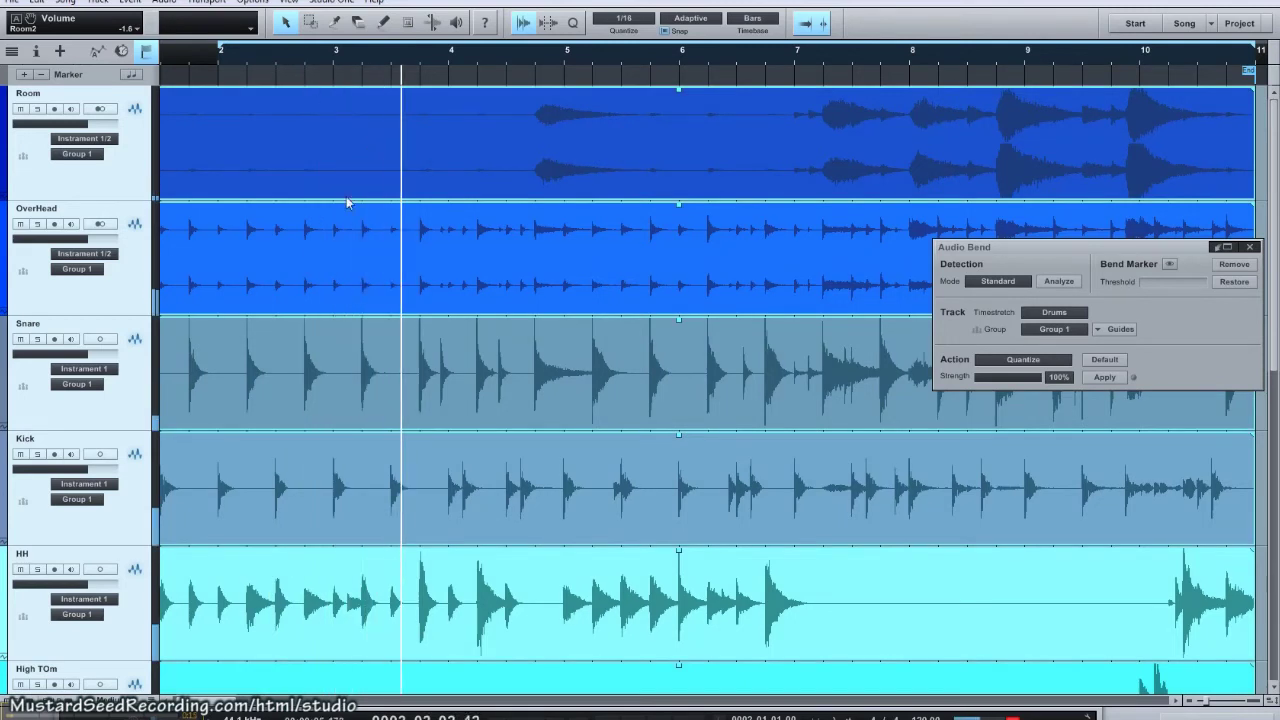
drag(1024, 250, 900, 515)
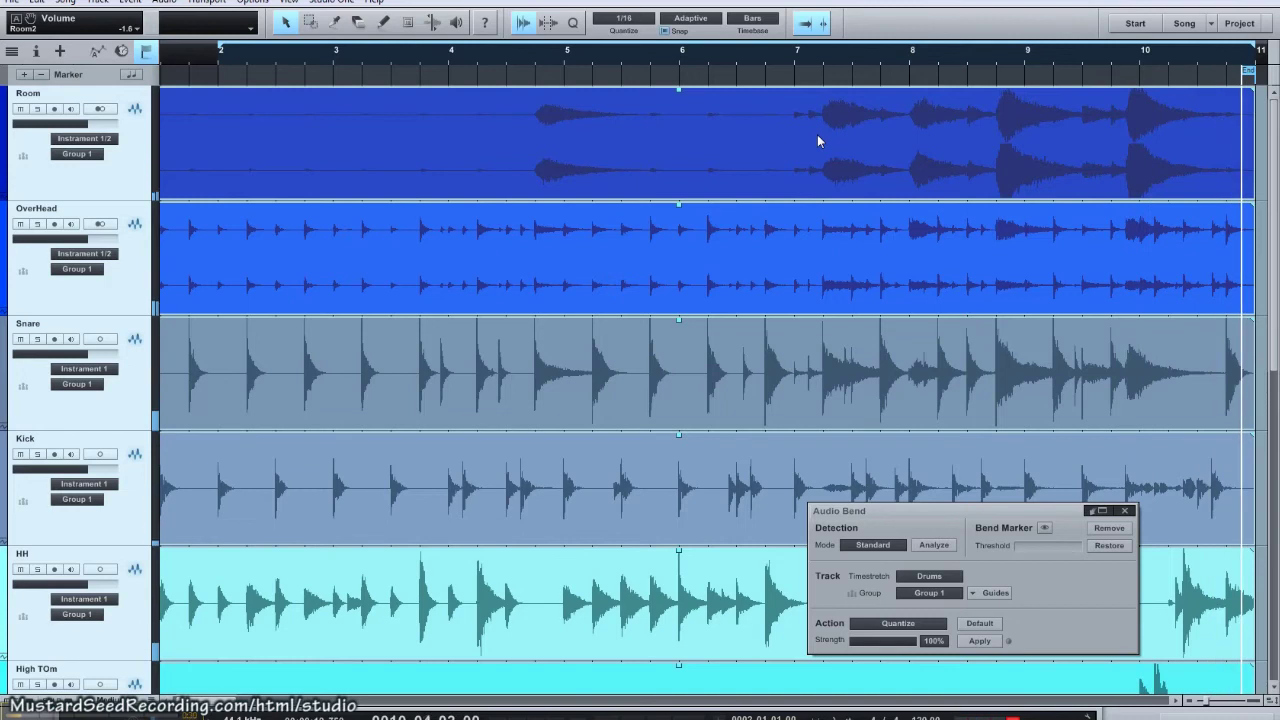
click(337, 67)
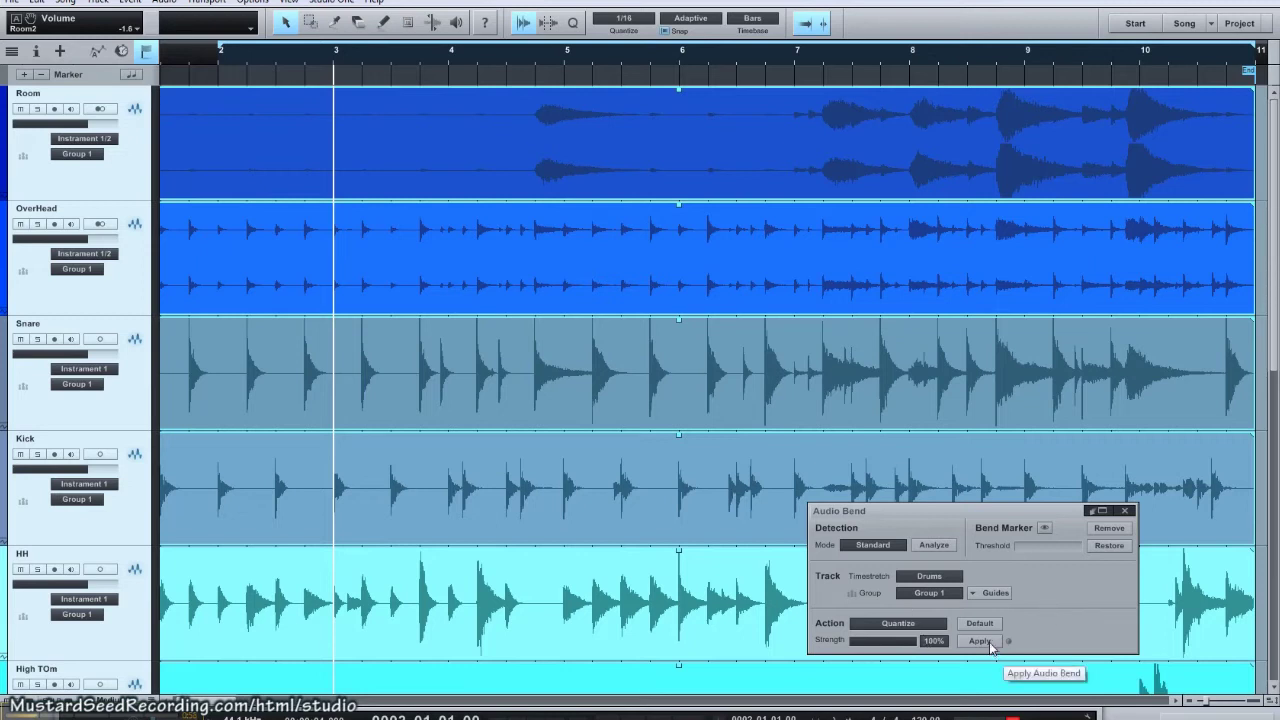
drag(959, 511, 952, 447)
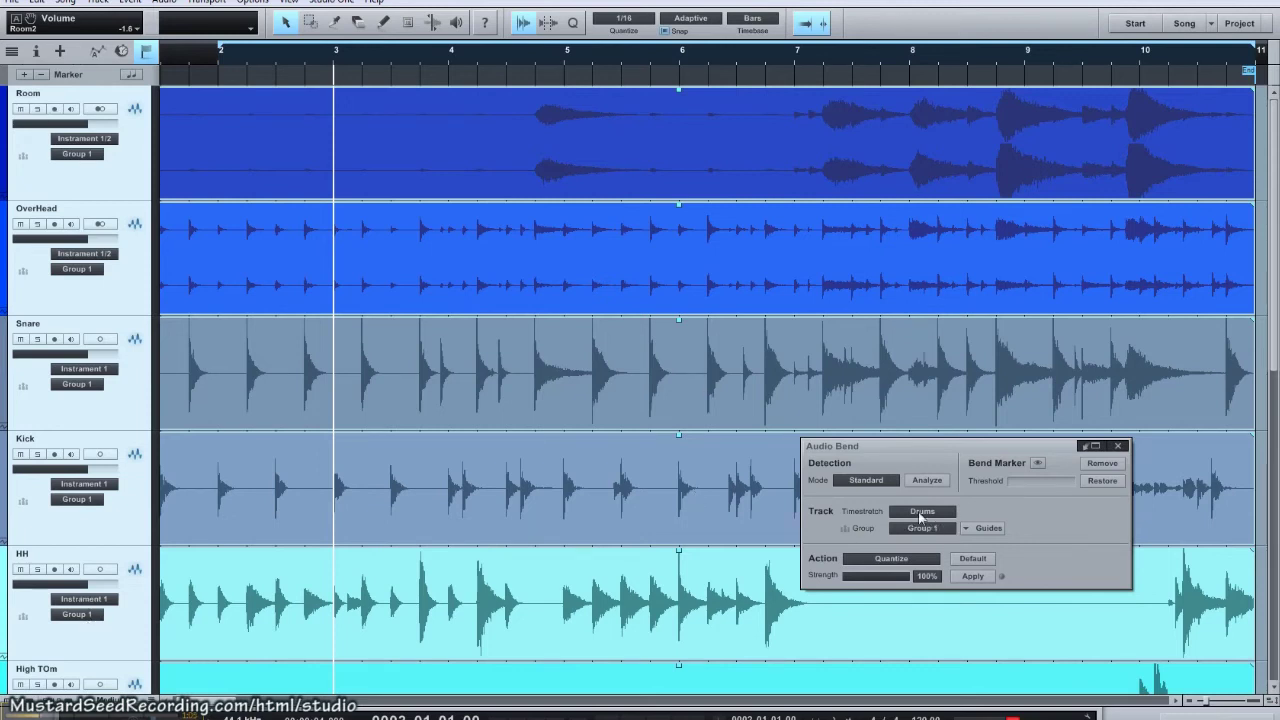
click(966, 528)
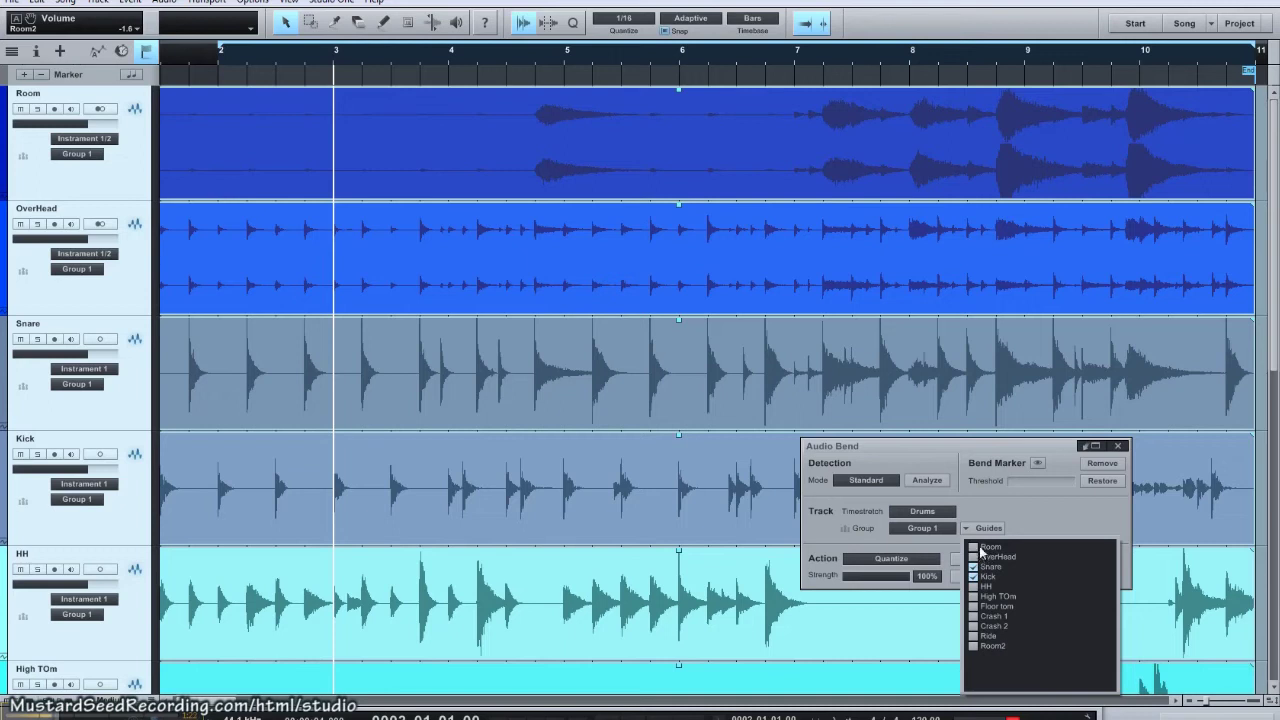
click(1038, 505)
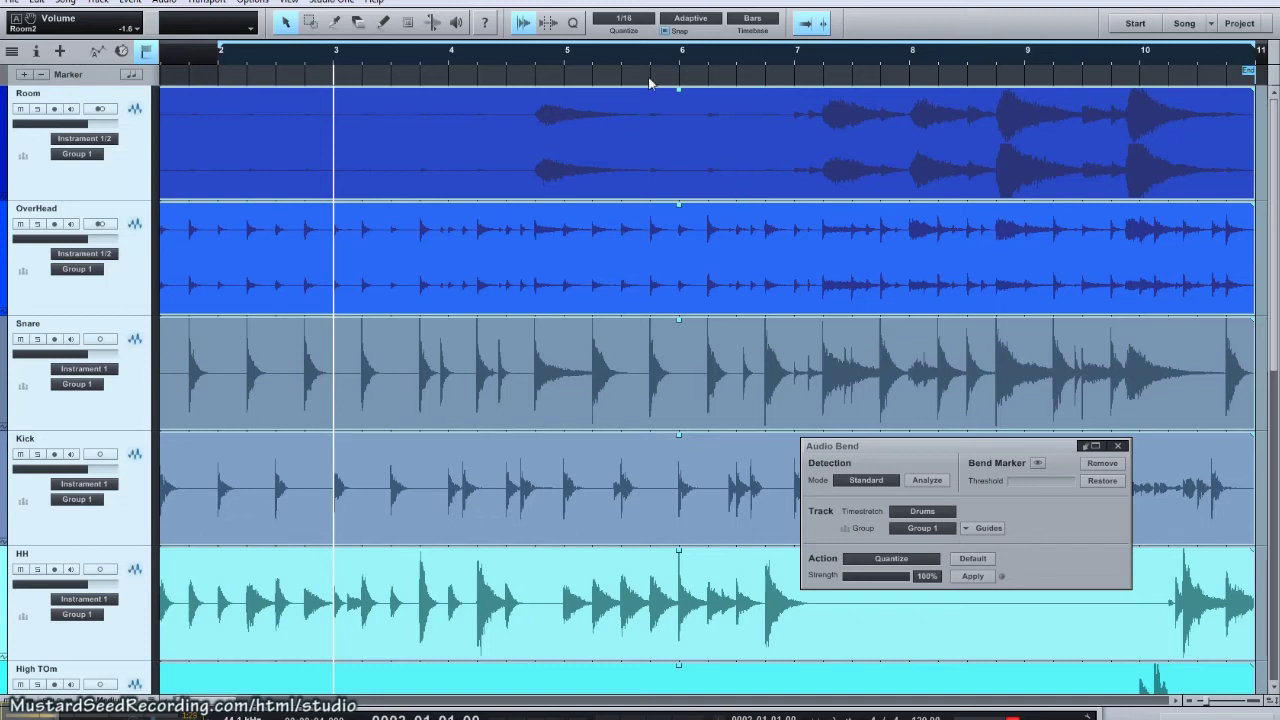
Confirm the 1/16 grid and apply the Audio Bend Quantize action to all grouped drum tracks.
click(573, 24)
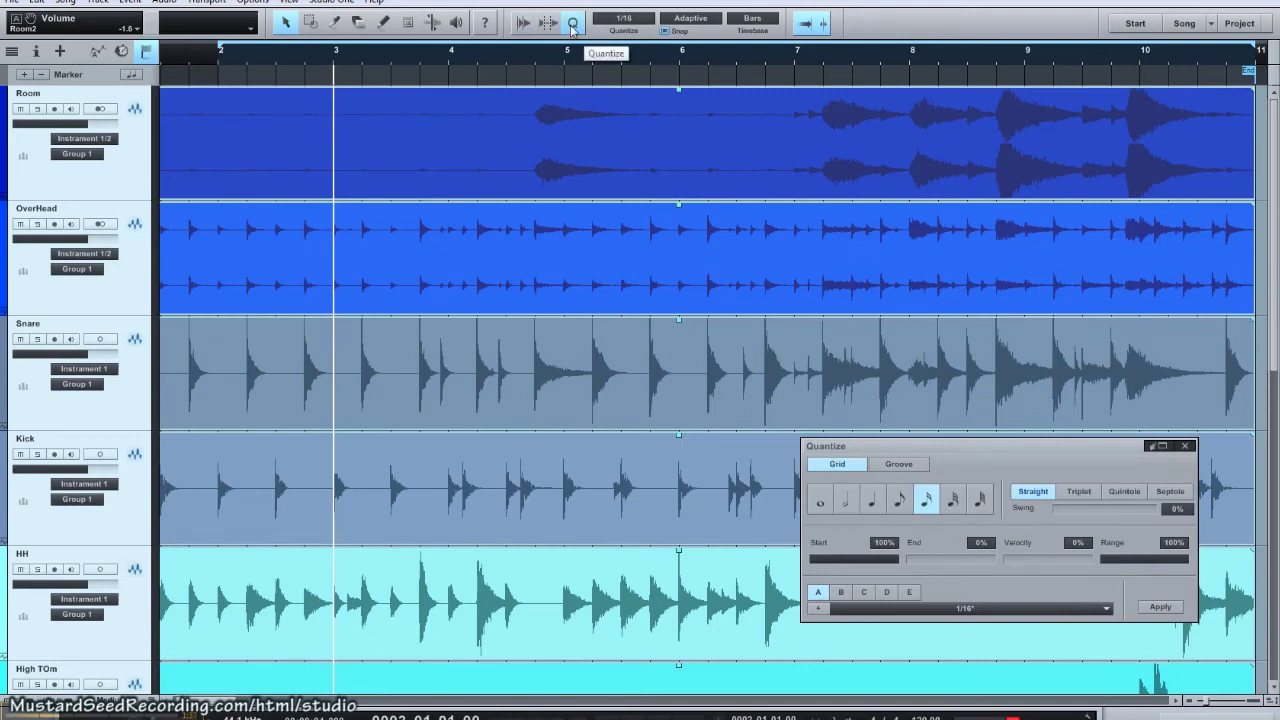
click(523, 22)
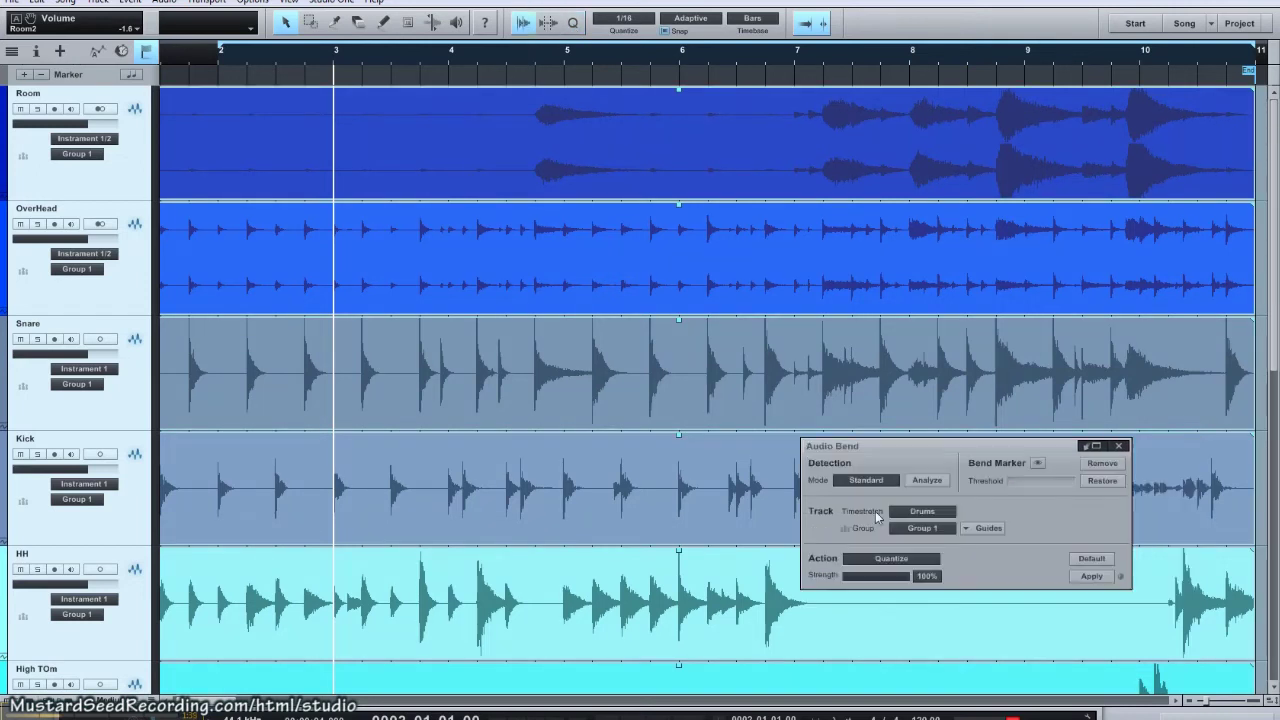
click(1089, 577)
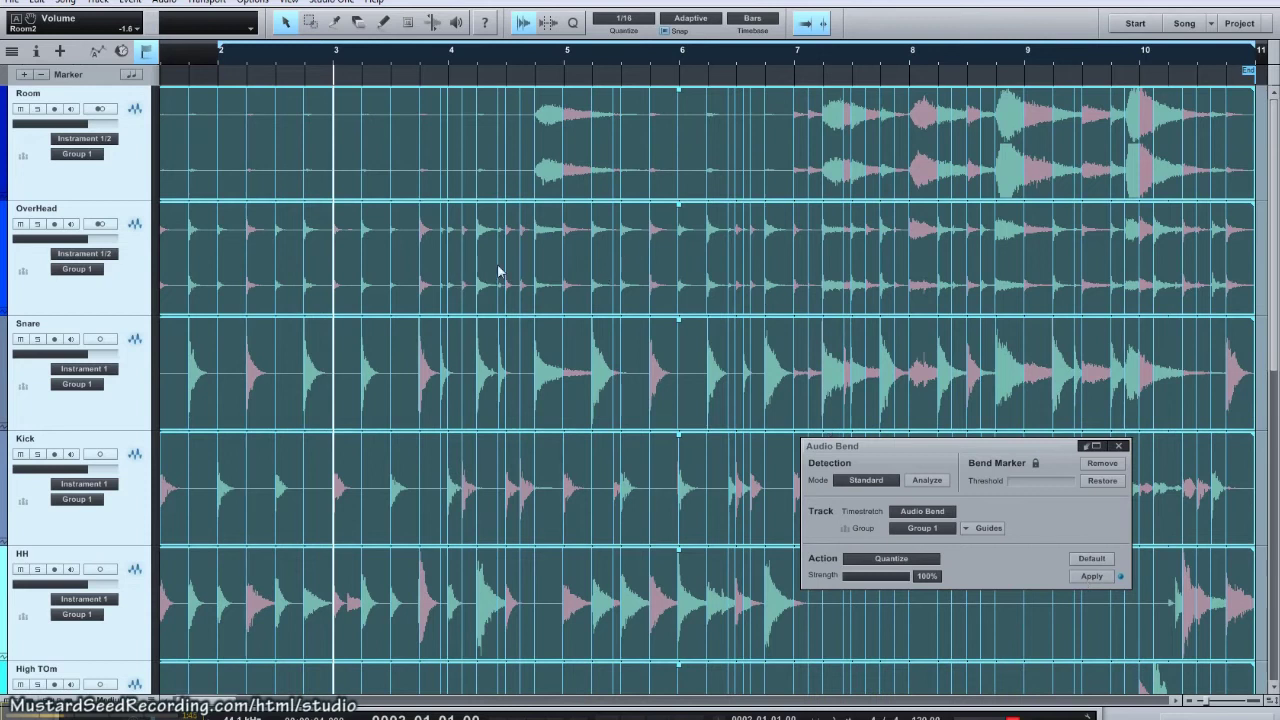
Play the tightened drums from just after bar 2, then again from bar 3 beat 4.
click(227, 64)
key(space)
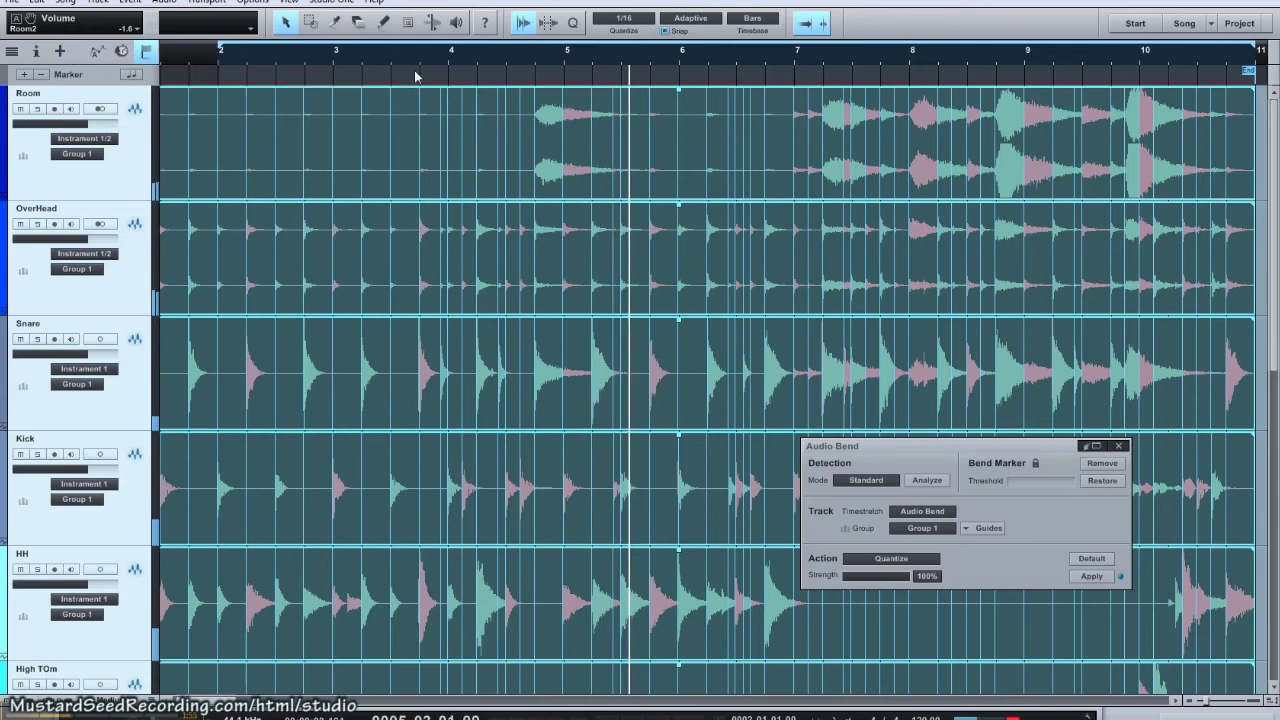
click(419, 63)
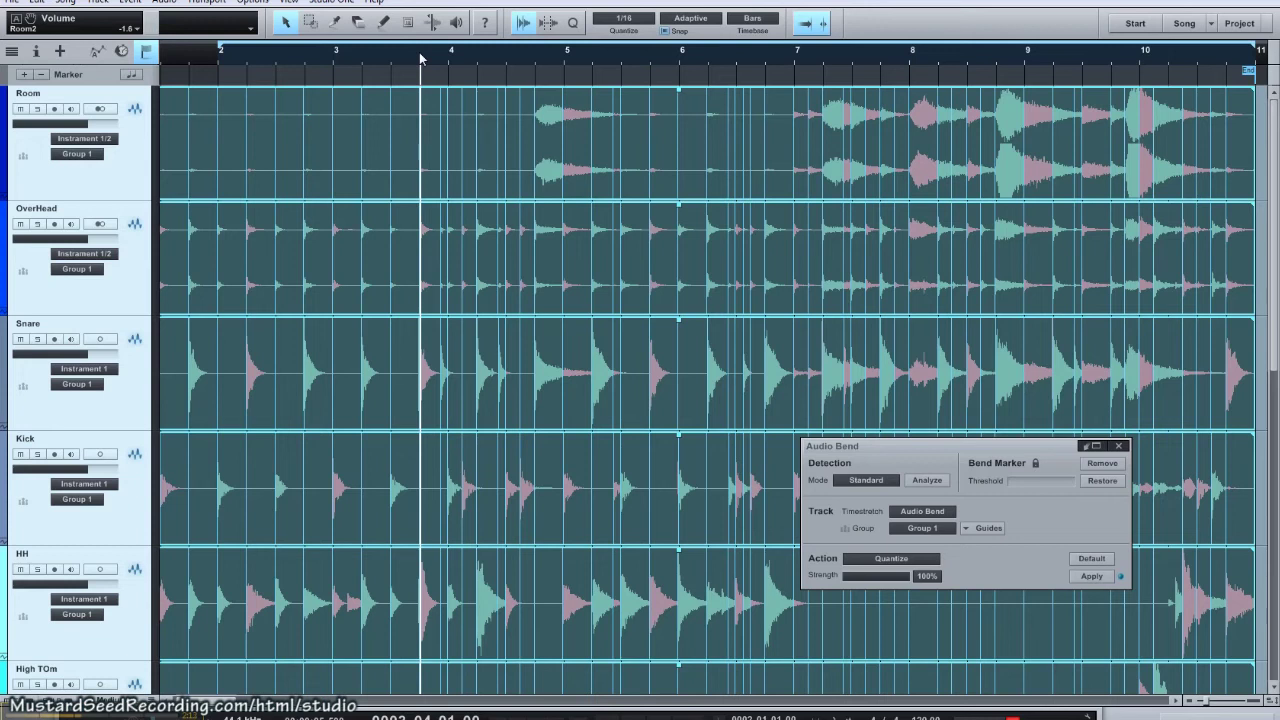
key(space)
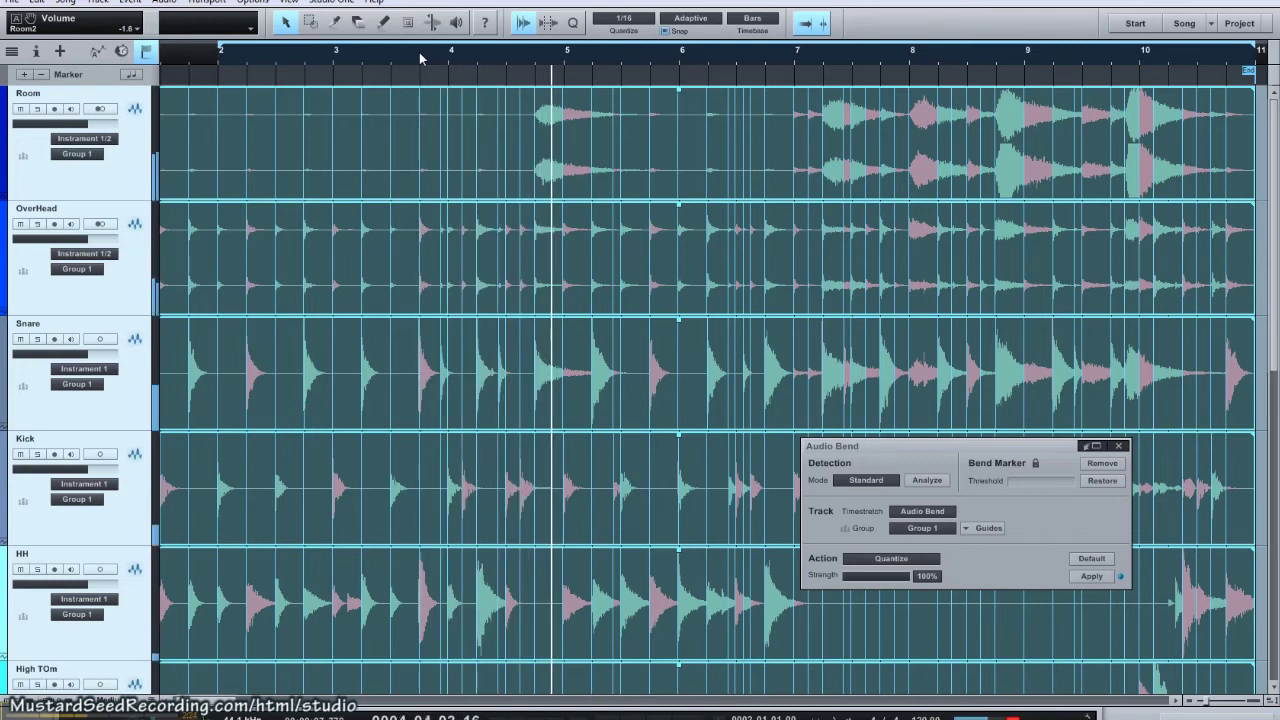
Stop playback and zoom in on the Snare track around the late hit near beat 3.4.
key(space)
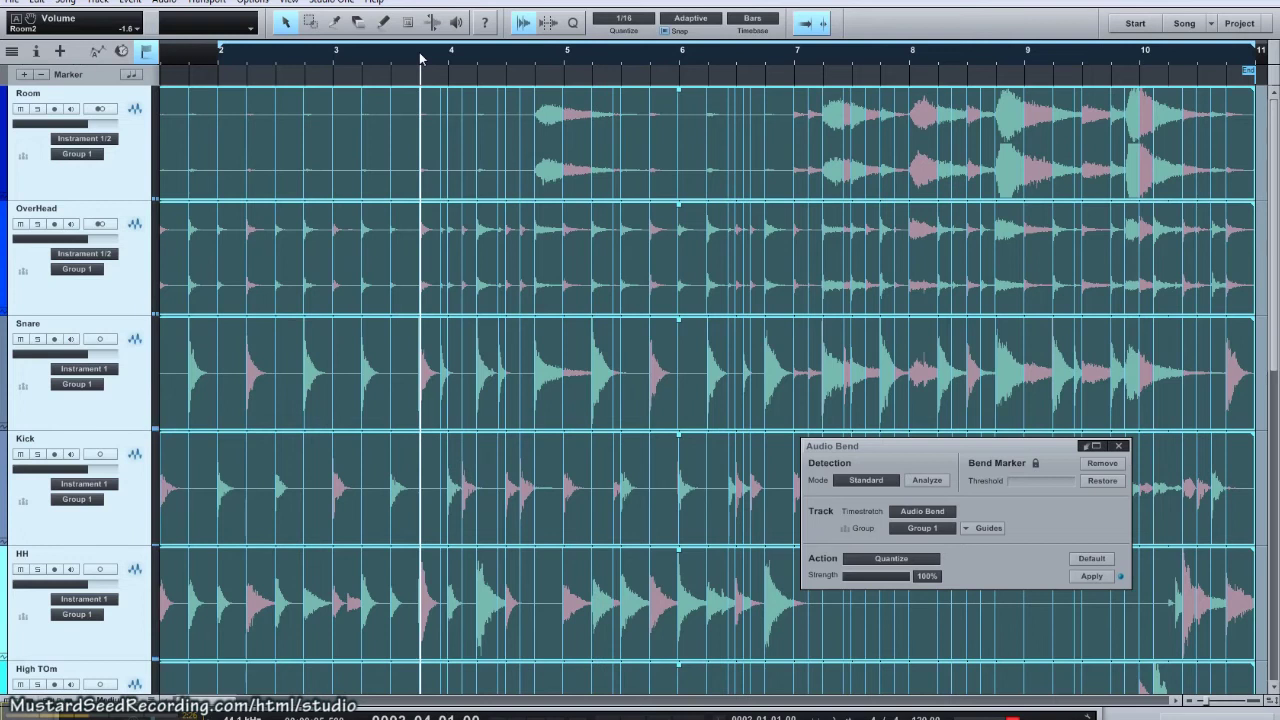
scroll(446, 110, up, 3)
scroll(446, 110, up, 6)
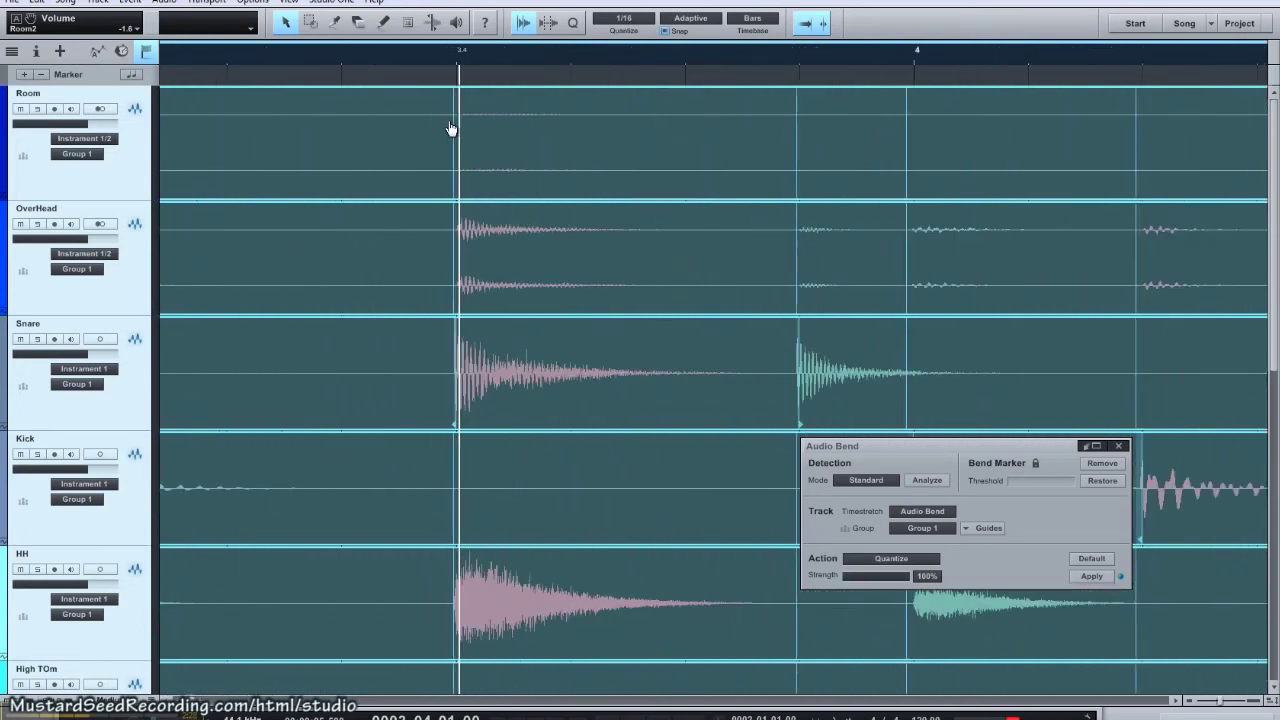
scroll(472, 187, up, 3)
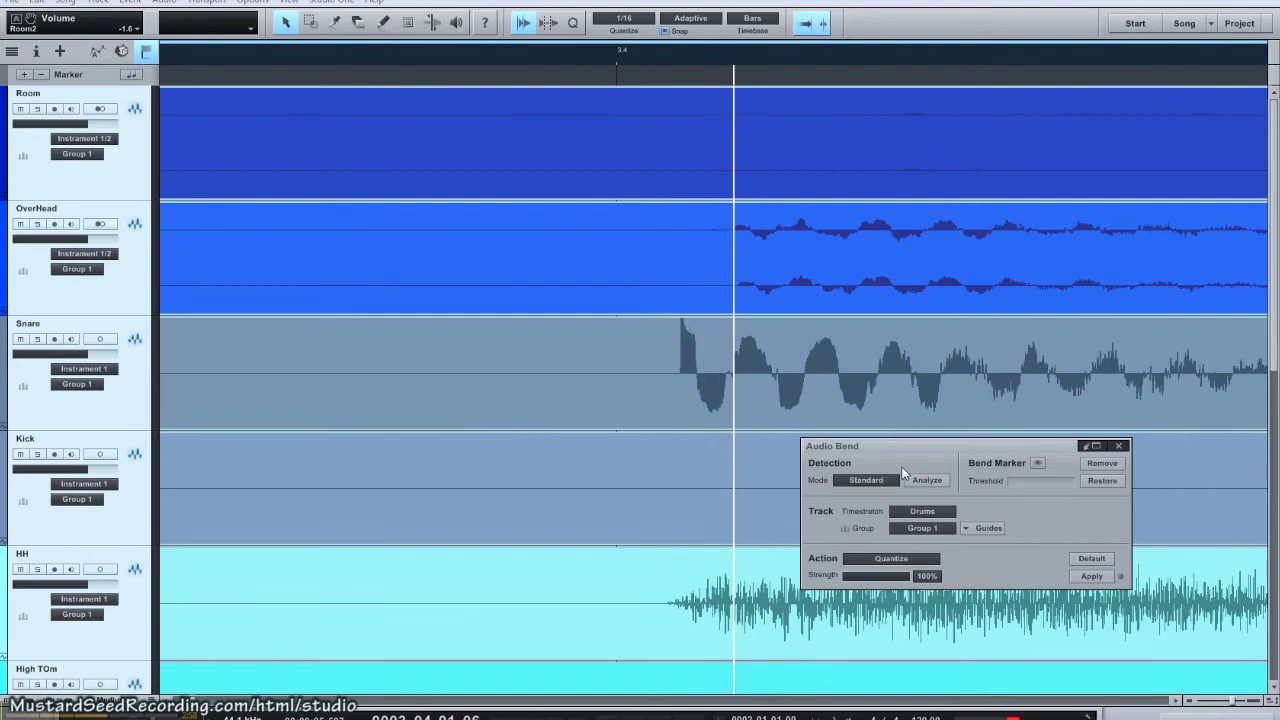
Slice the grouped drums with Autofades at hits detected from the Snare and Kick guides.
click(891, 558)
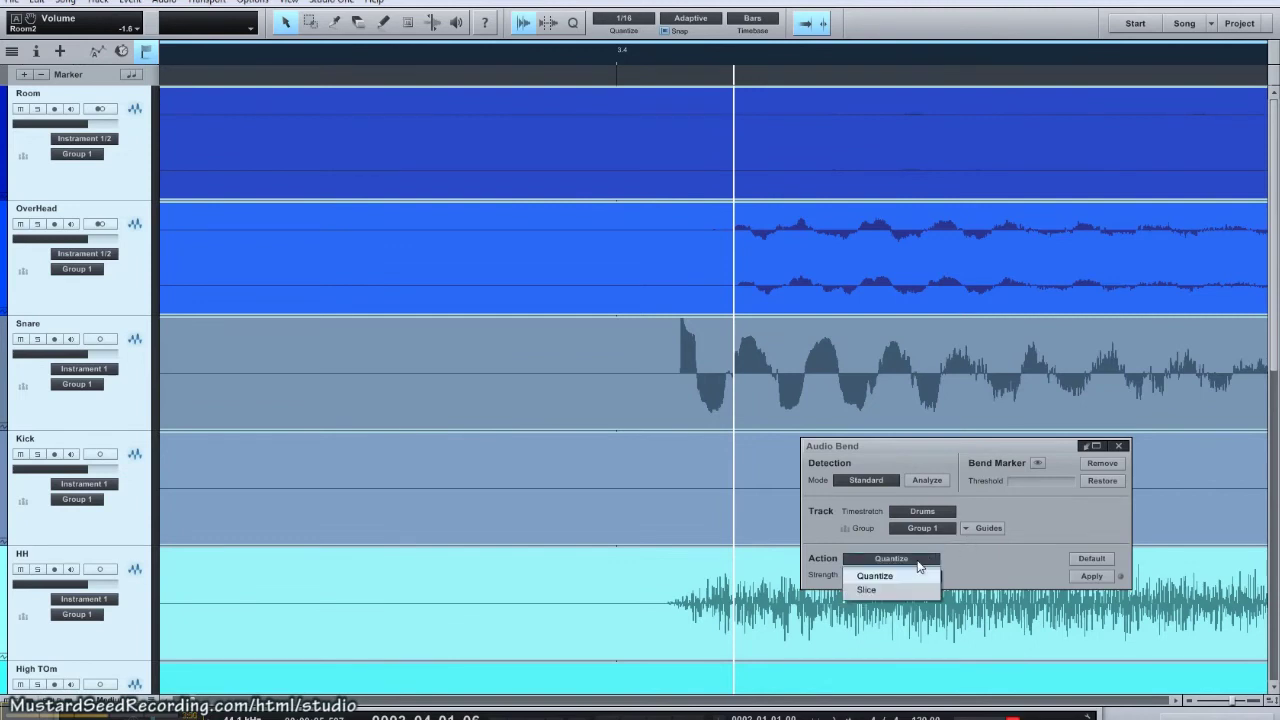
click(876, 590)
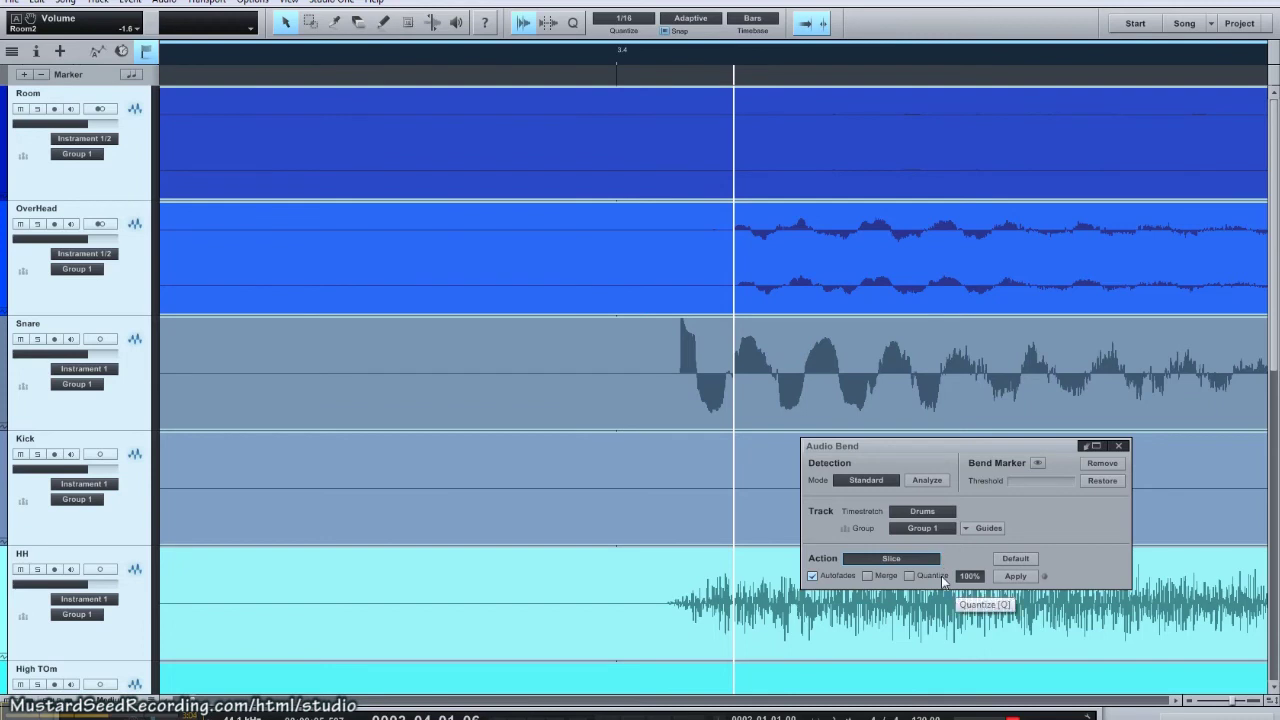
click(963, 530)
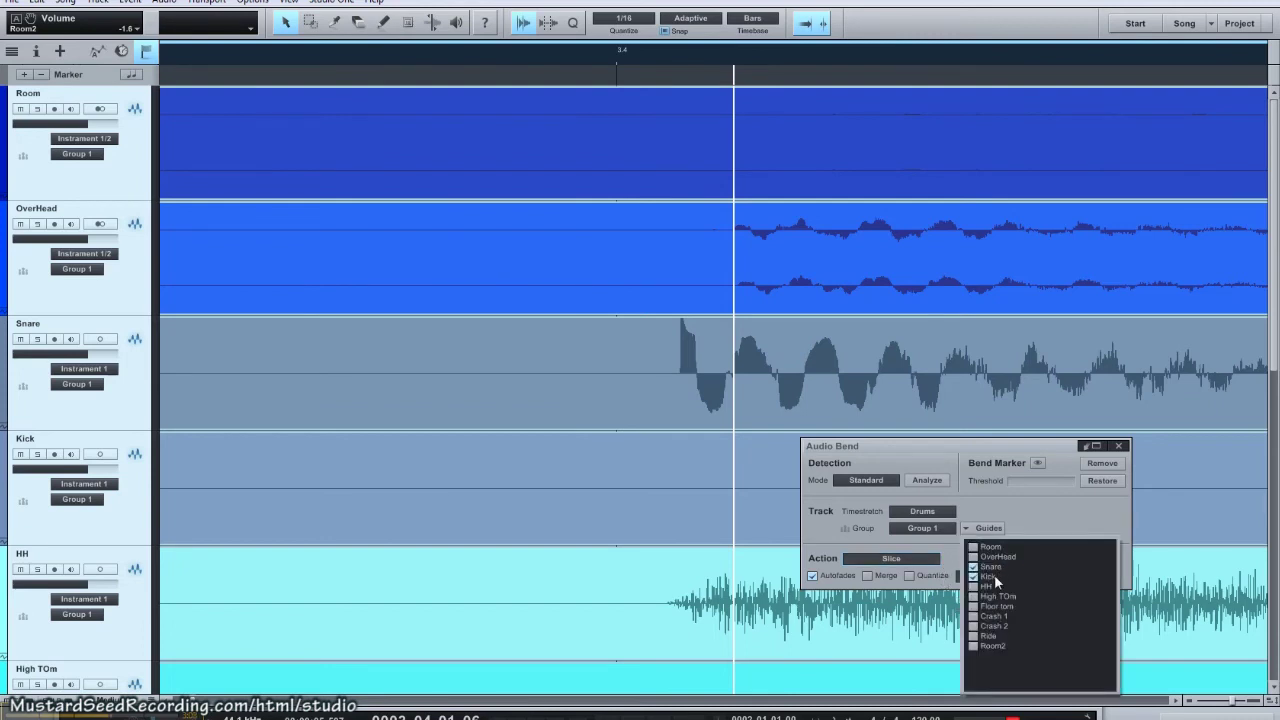
click(1025, 531)
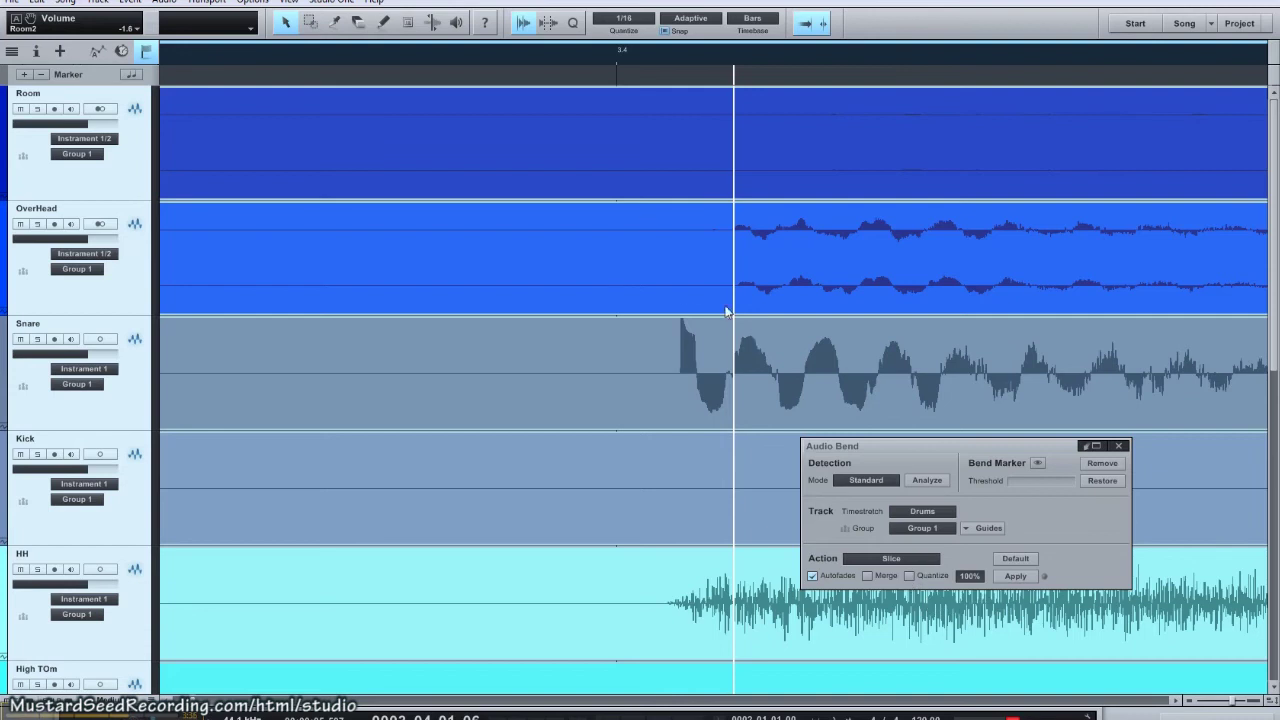
click(1015, 576)
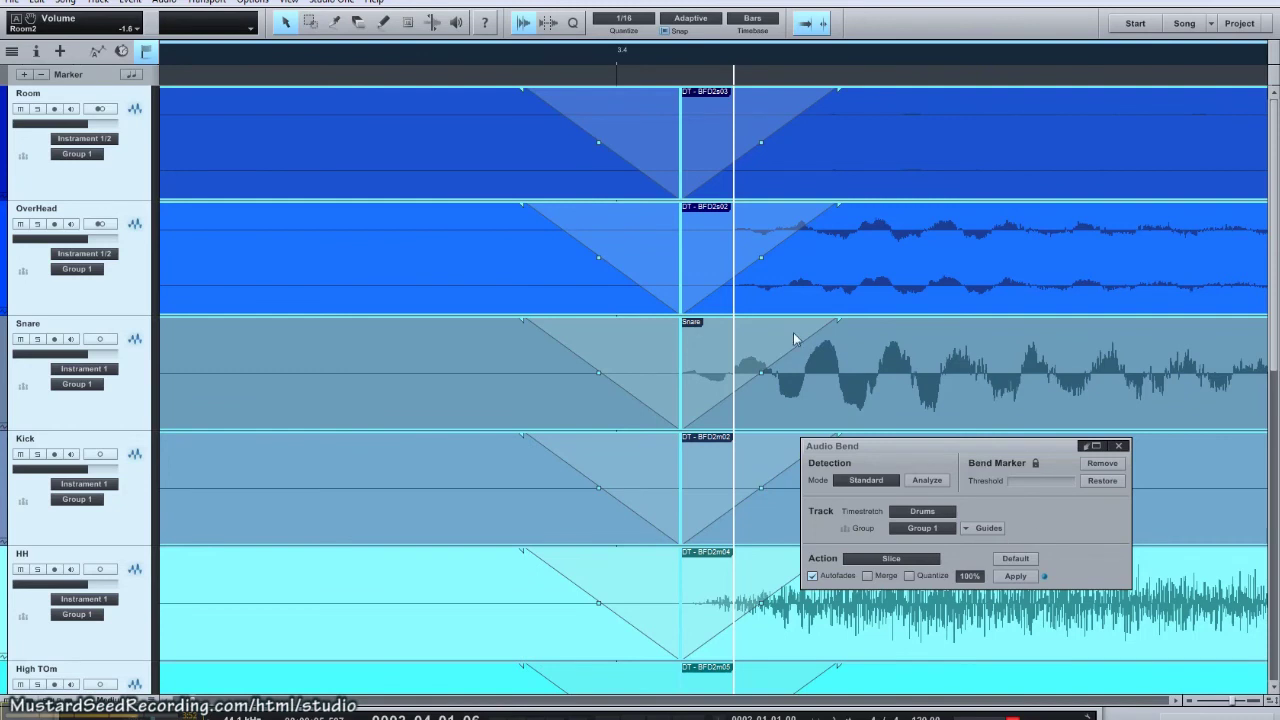
Quantize the drum slices to 1/16 Straight and play them back zoomed out.
click(573, 22)
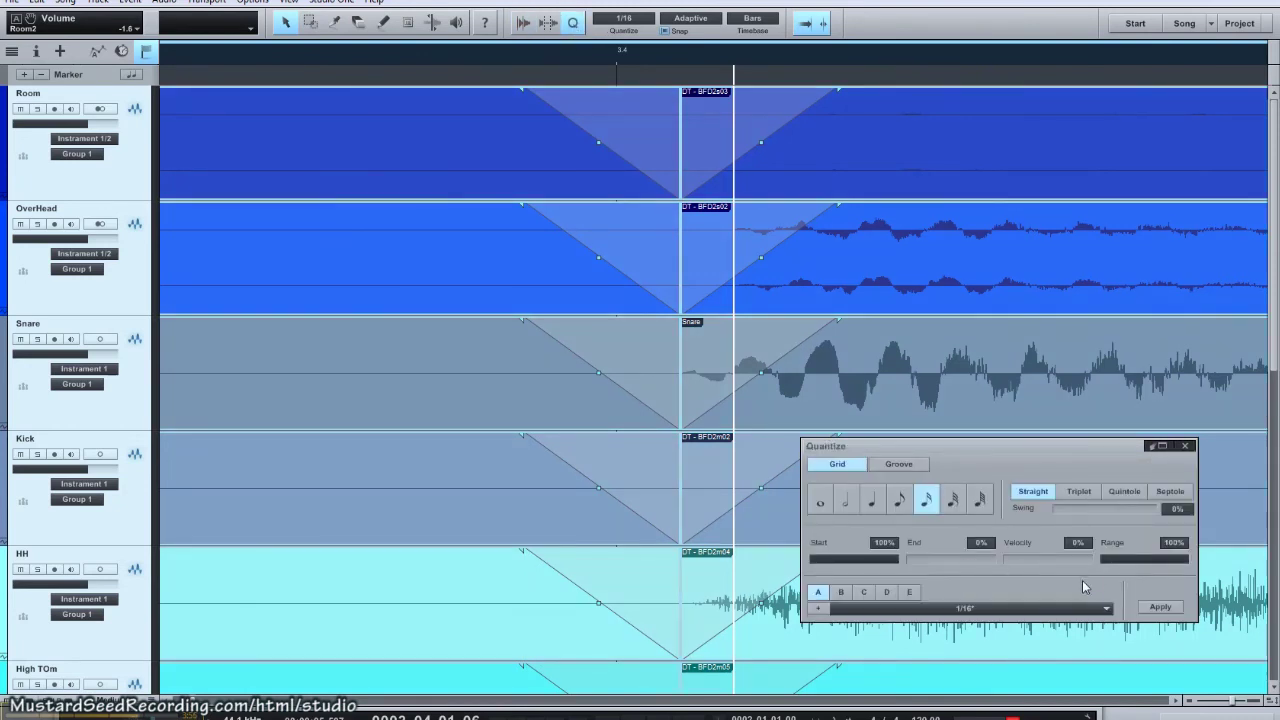
click(1160, 607)
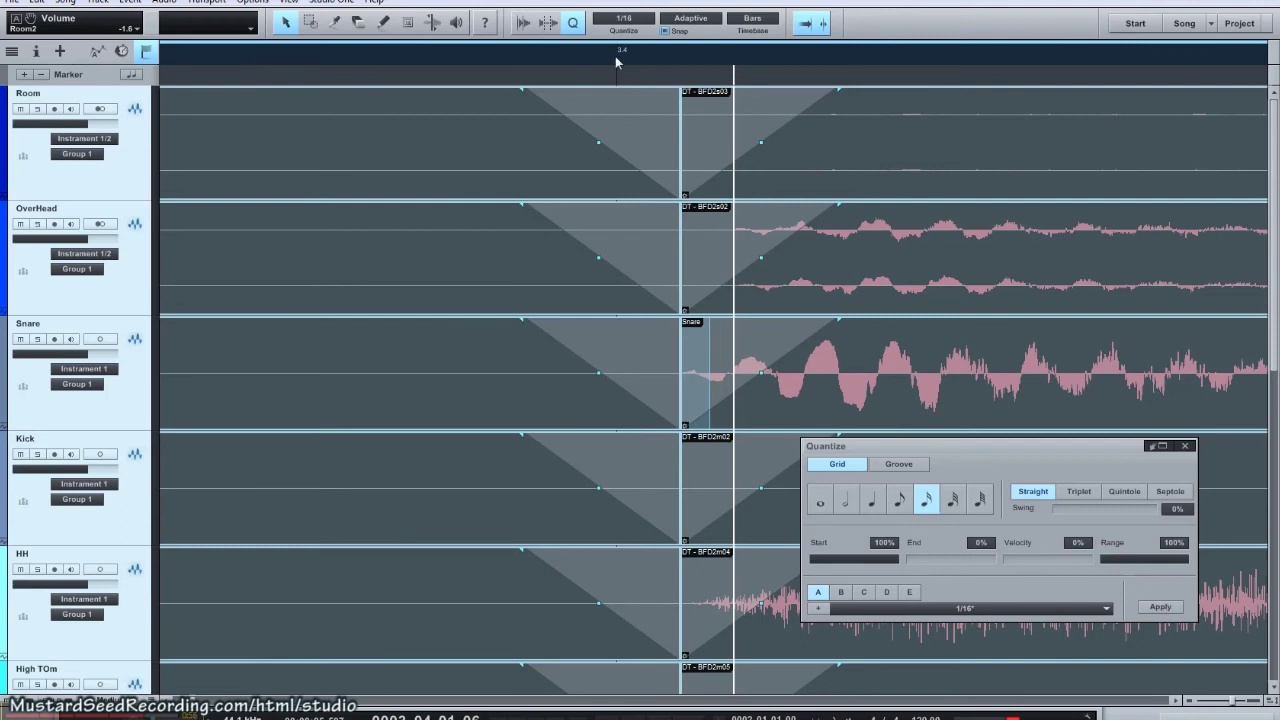
key(space)
drag(617, 76, 588, 16)
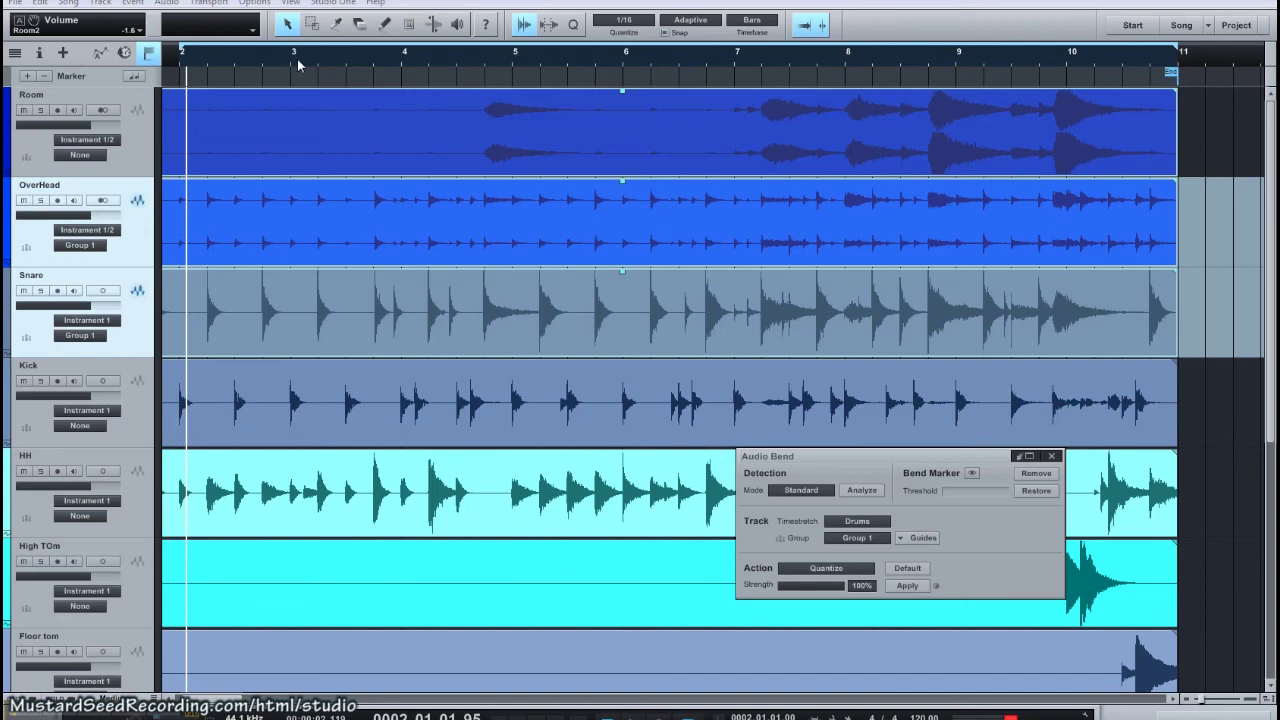
Audition the drums from bar 4, then zoom in just before bar 4.
click(270, 65)
key(space)
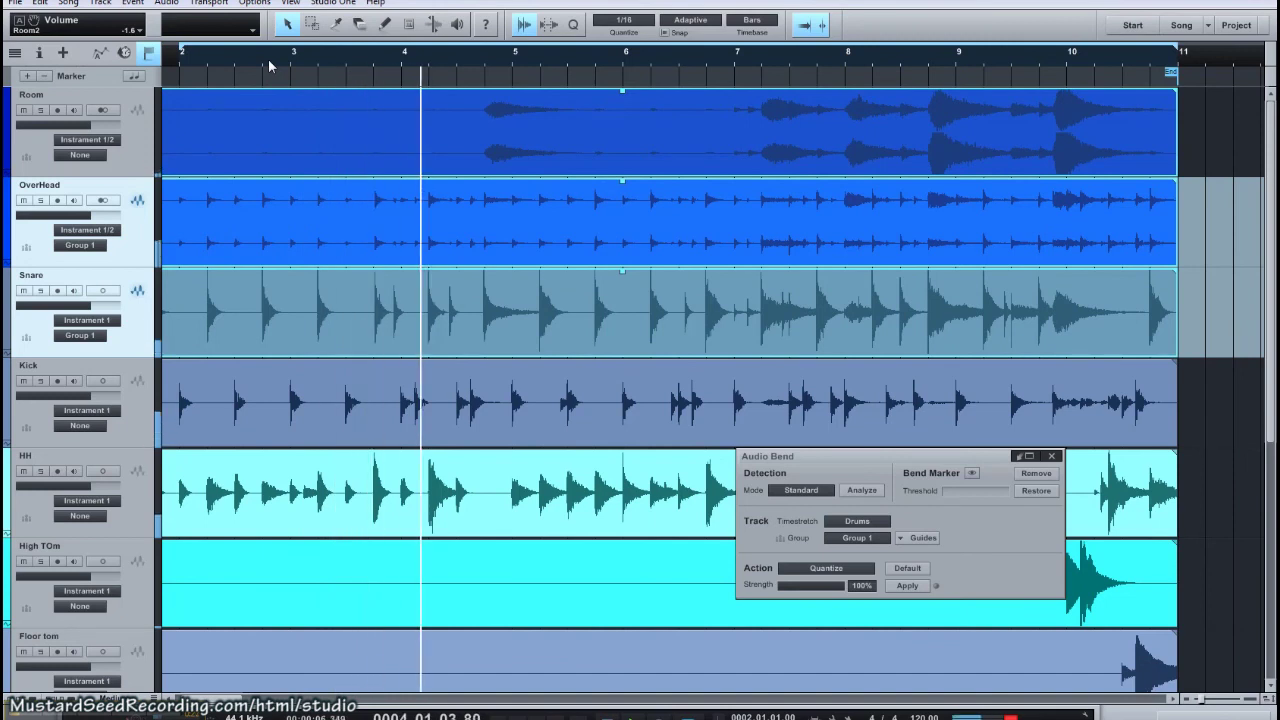
key(space)
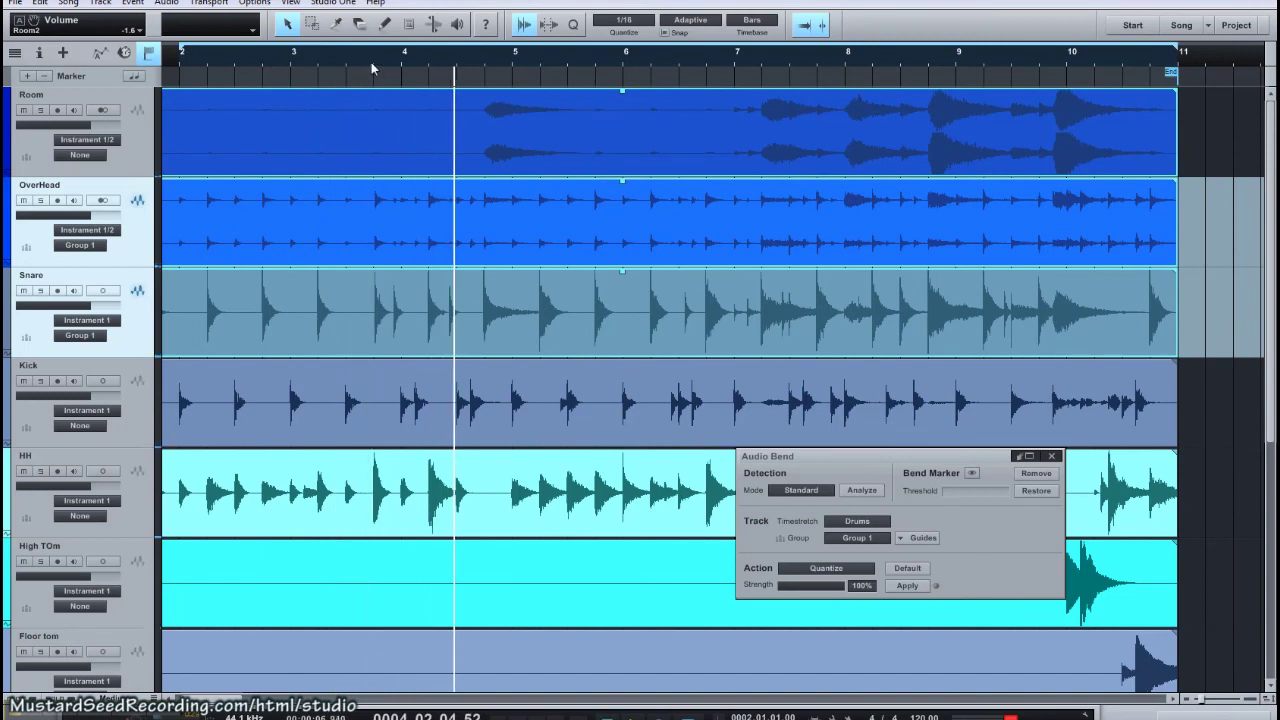
click(372, 68)
scroll(380, 75, up, 2)
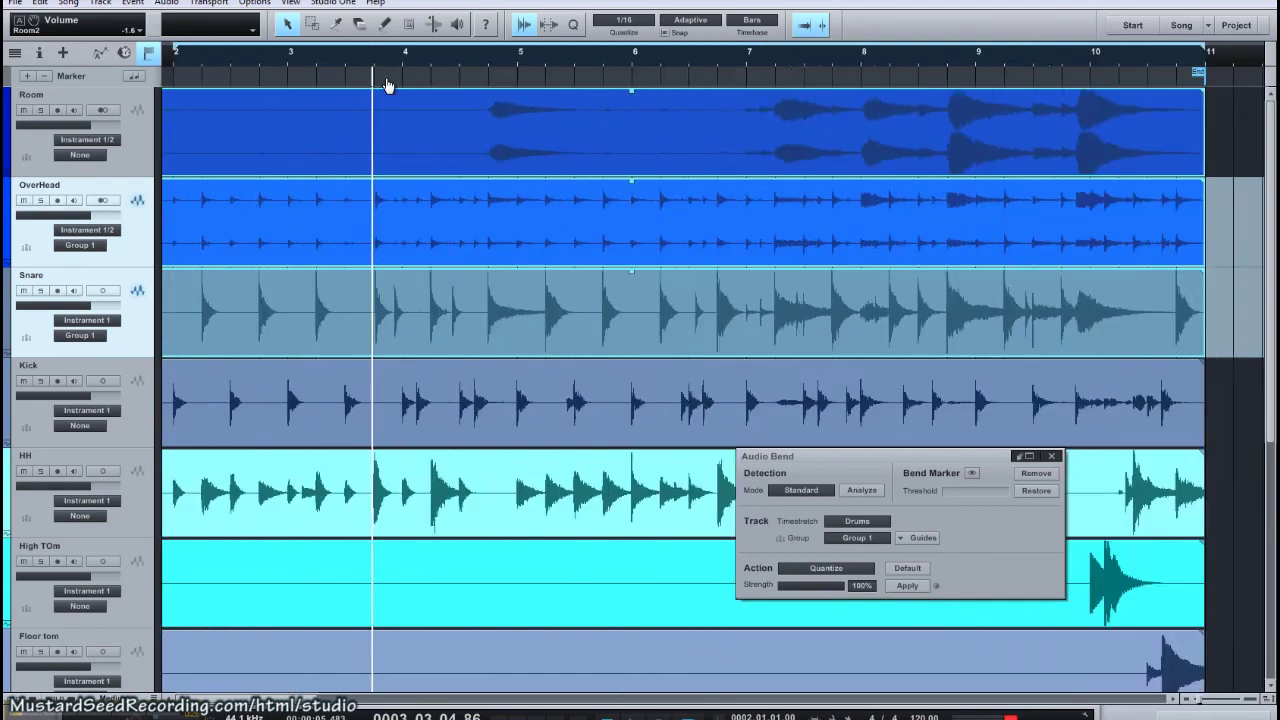
scroll(388, 85, up, 8)
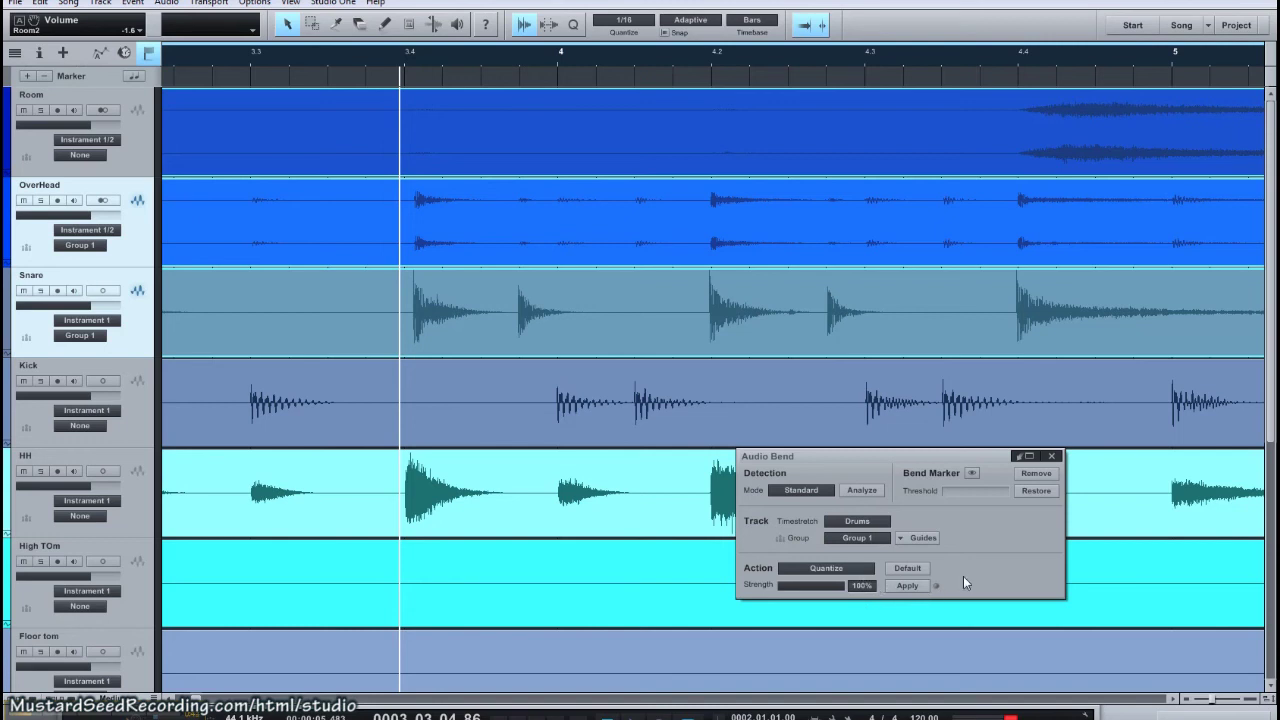
Quantize Room, OverHead and Snare together at 100%, then play back and check the snare at beat 3.4.
click(905, 587)
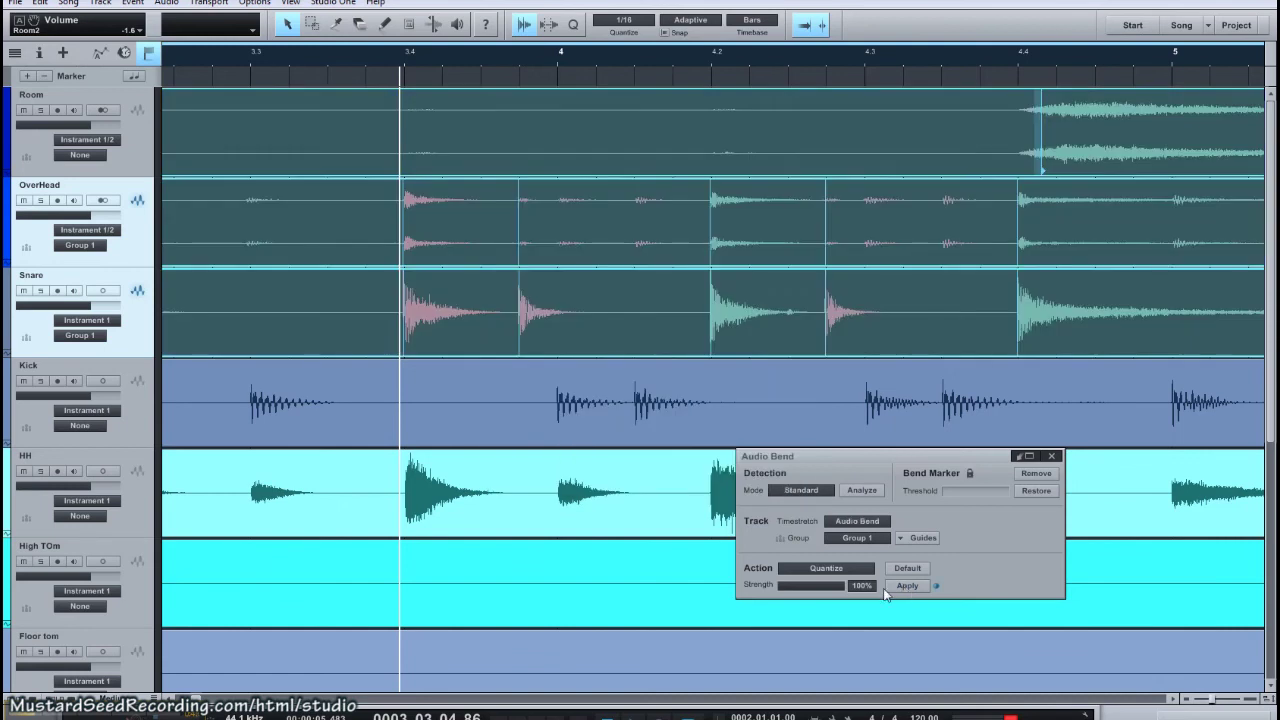
click(288, 66)
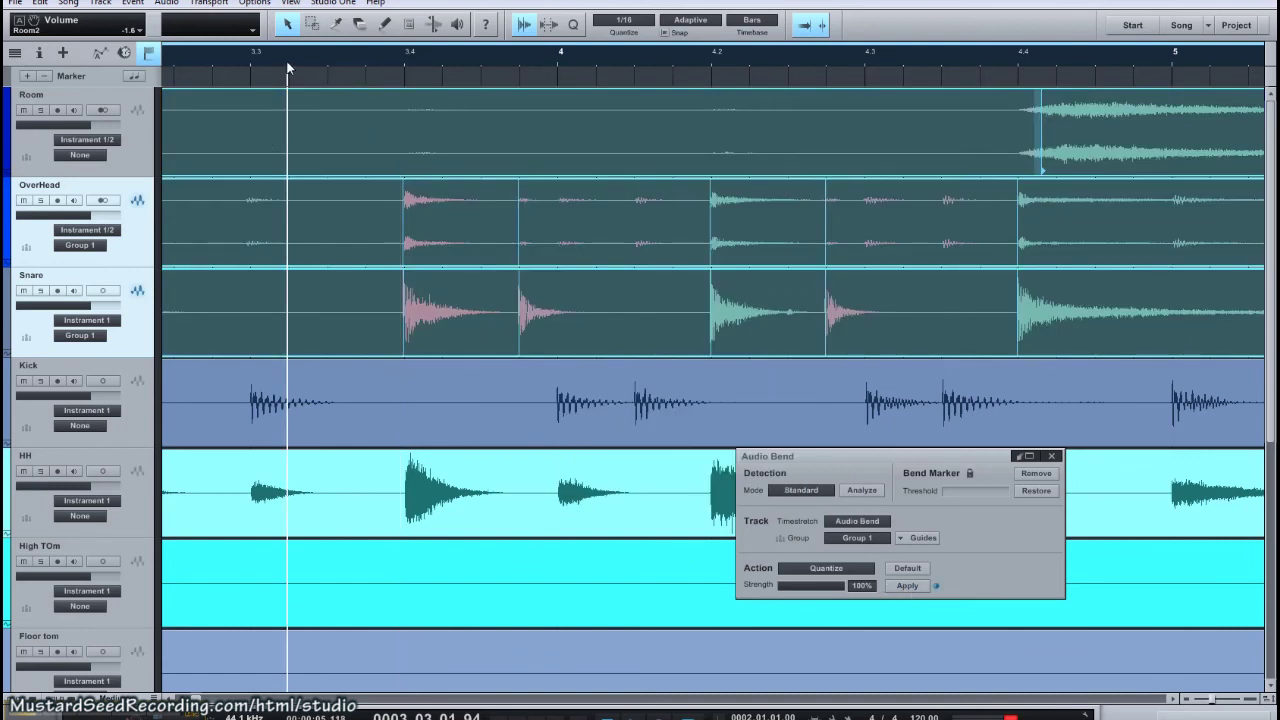
key(space)
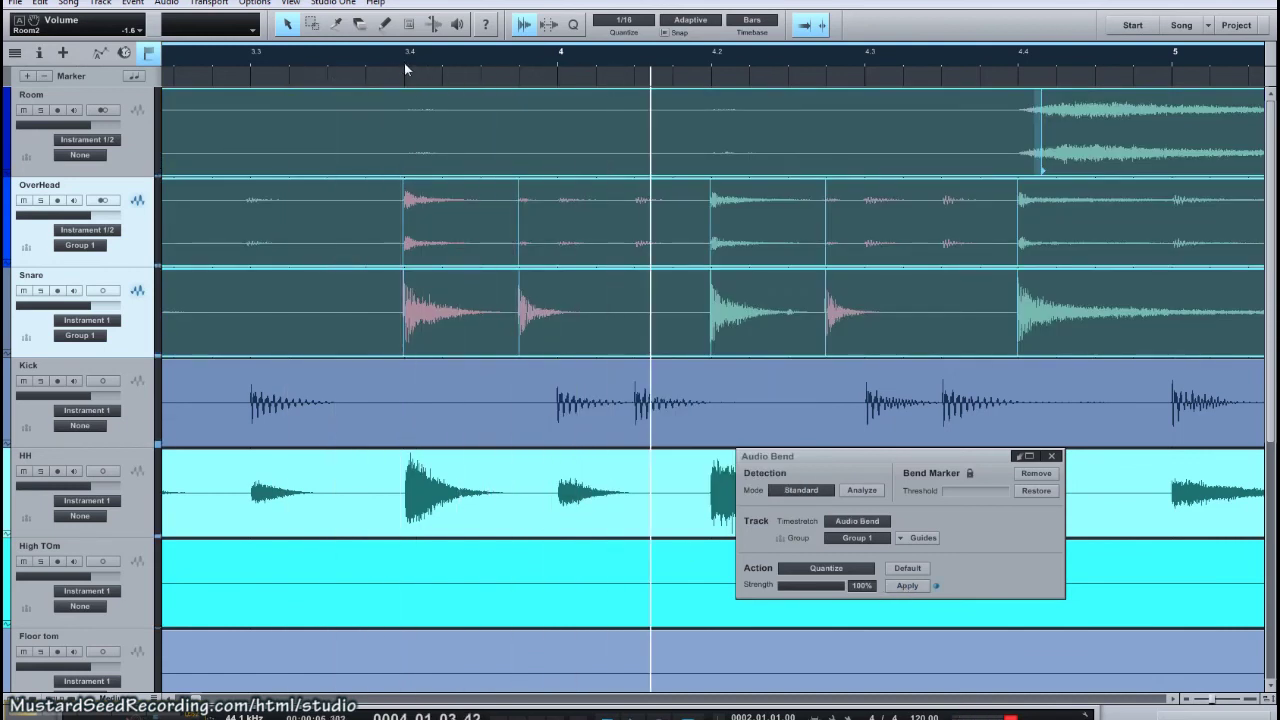
drag(404, 63, 440, 149)
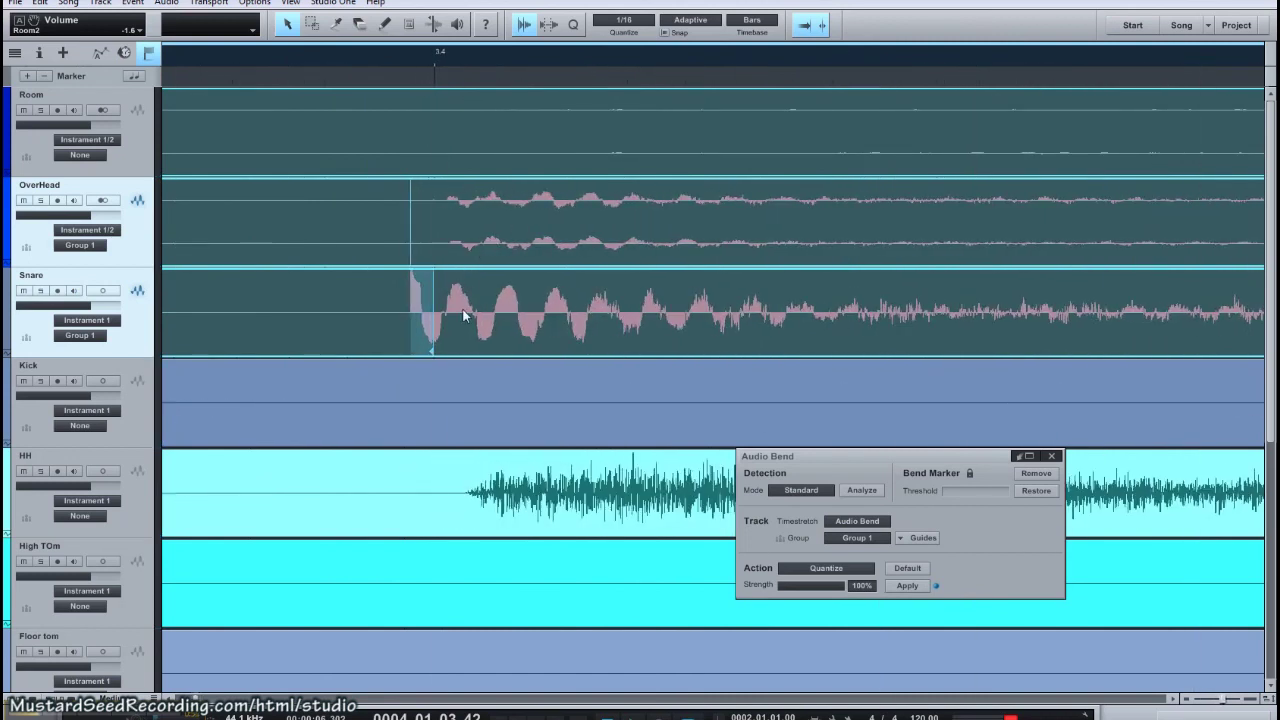
click(437, 68)
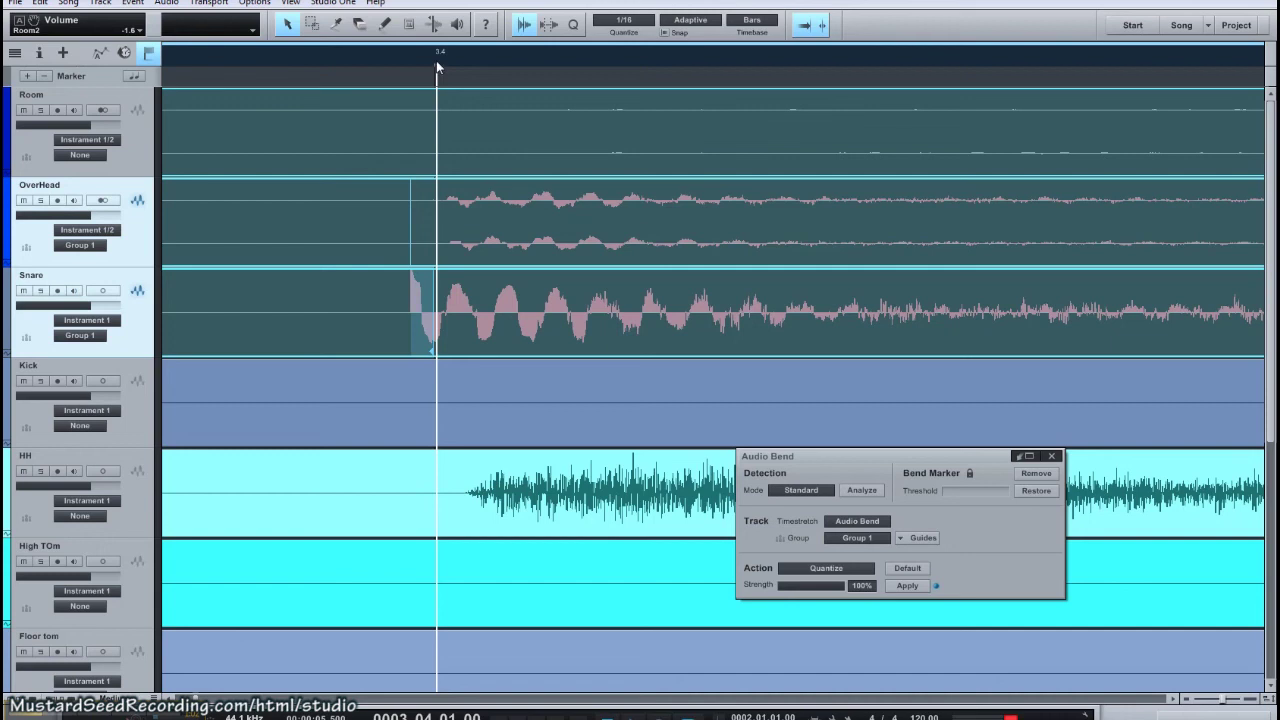
drag(436, 60, 423, 20)
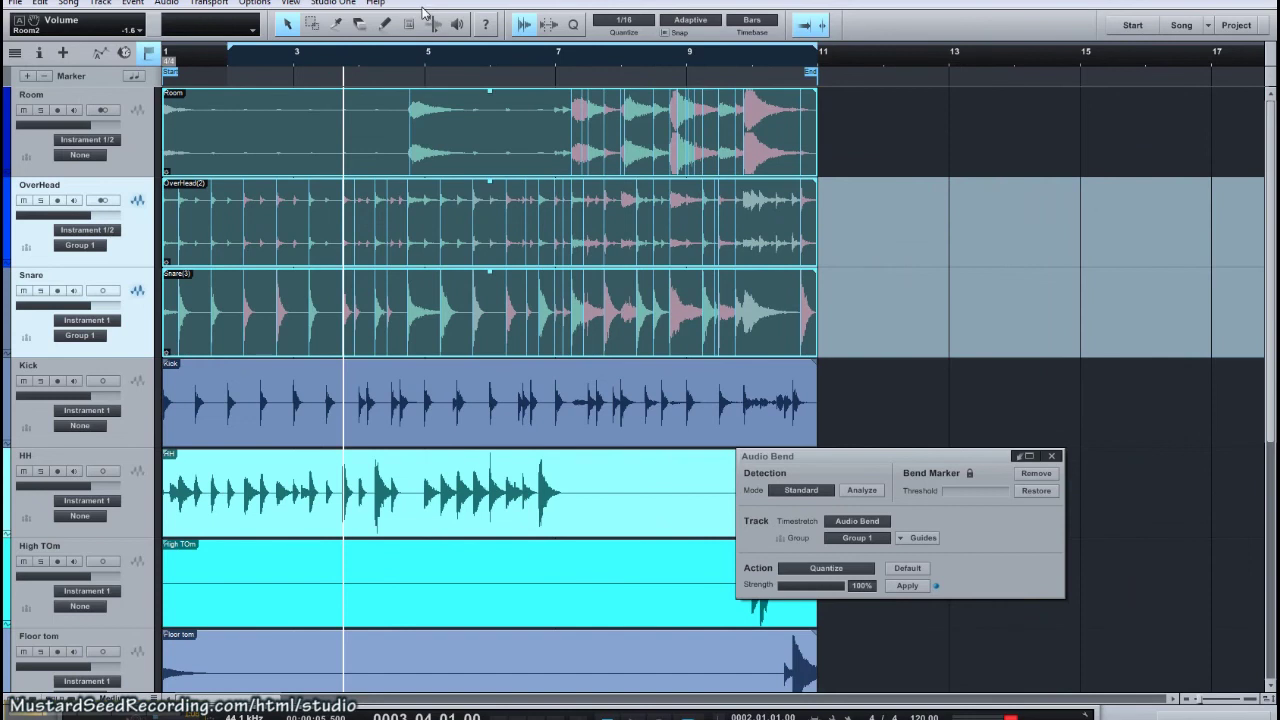